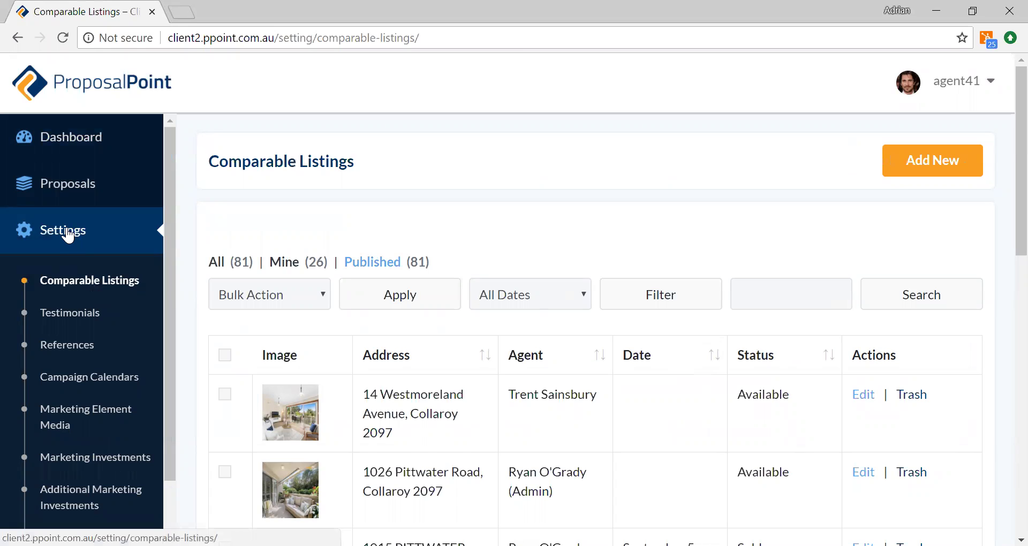
Open the event list under the campaign calendar settings and review the events it contains
{"action": "left_click", "coordinate": [114, 378]}
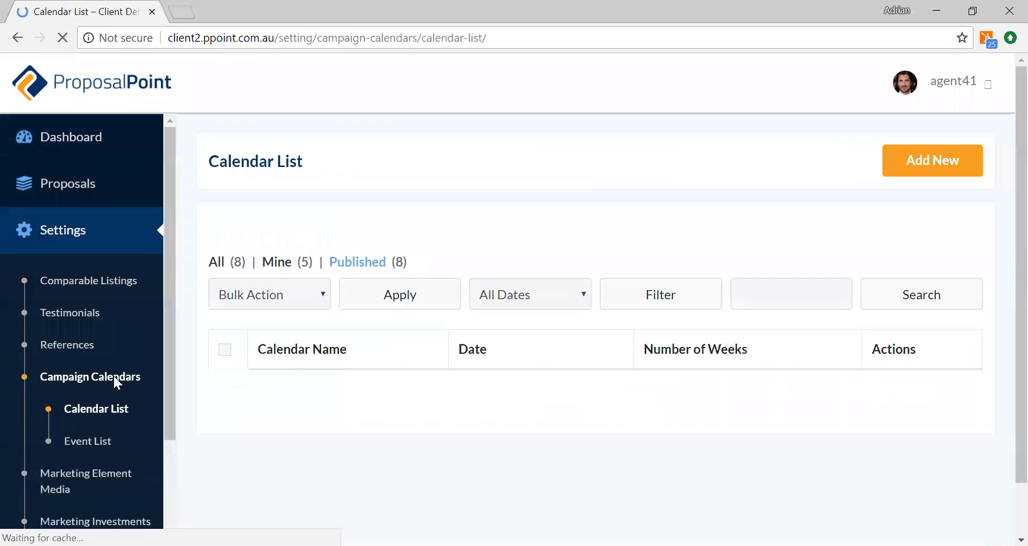
{"action": "scroll", "coordinate": [114, 378], "scroll_direction": "down", "scroll_amount": 3}
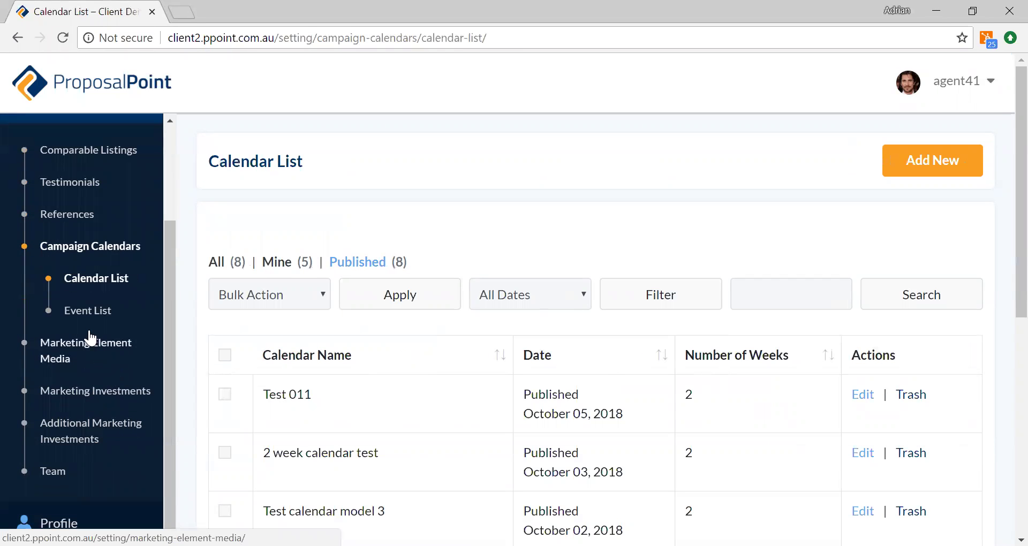
{"action": "left_click", "coordinate": [85, 312]}
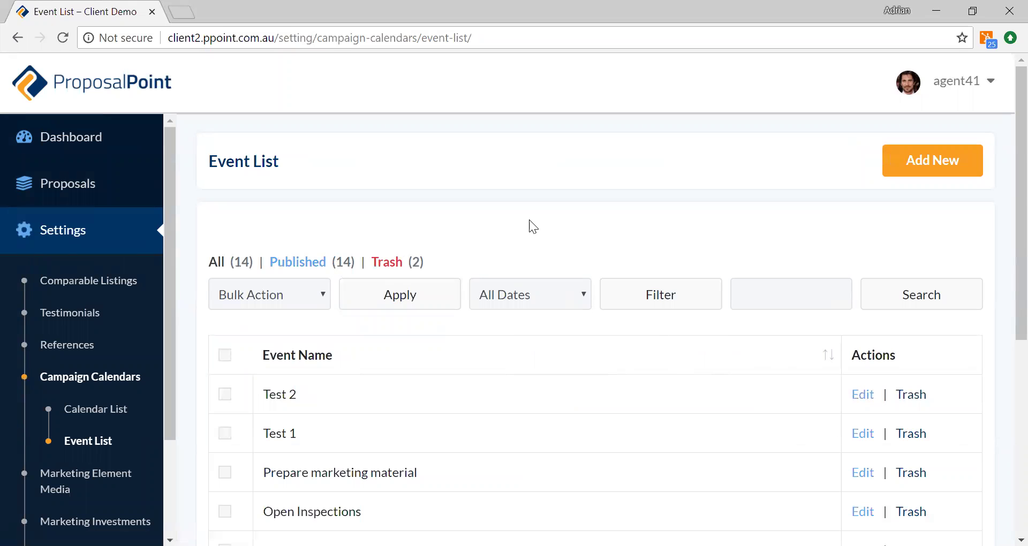
{"action": "scroll", "coordinate": [529, 219], "scroll_direction": "down", "scroll_amount": 5}
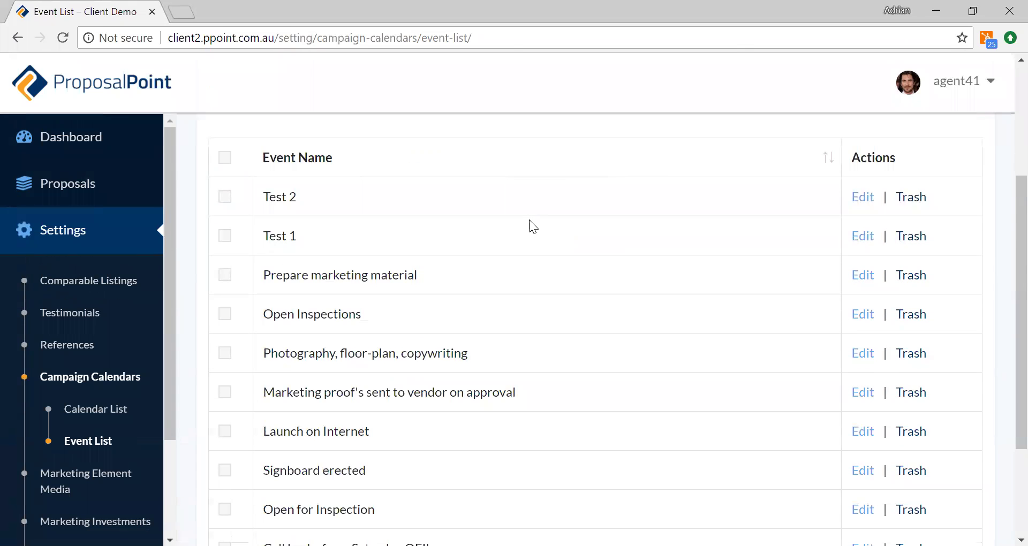
{"action": "scroll", "coordinate": [529, 220], "scroll_direction": "up", "scroll_amount": 1}
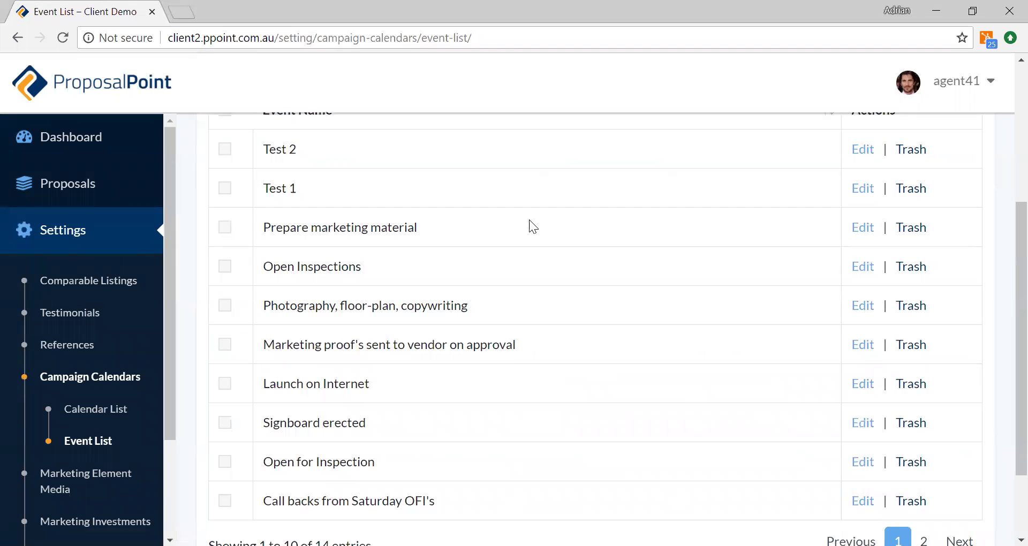
{"action": "scroll", "coordinate": [529, 221], "scroll_direction": "up", "scroll_amount": 1}
{"action": "scroll", "coordinate": [530, 221], "scroll_direction": "down", "scroll_amount": 2}
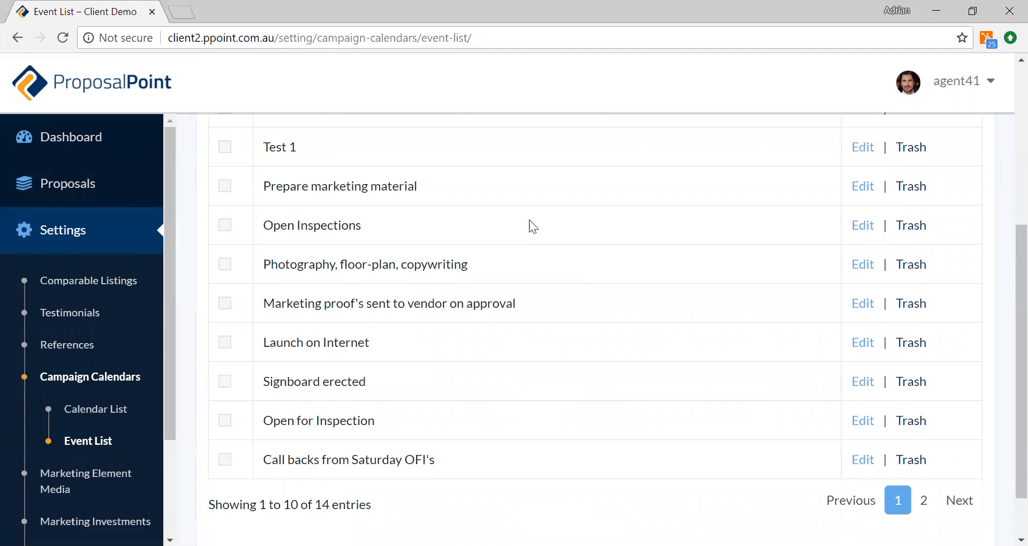
{"action": "scroll", "coordinate": [529, 220], "scroll_direction": "up", "scroll_amount": 2}
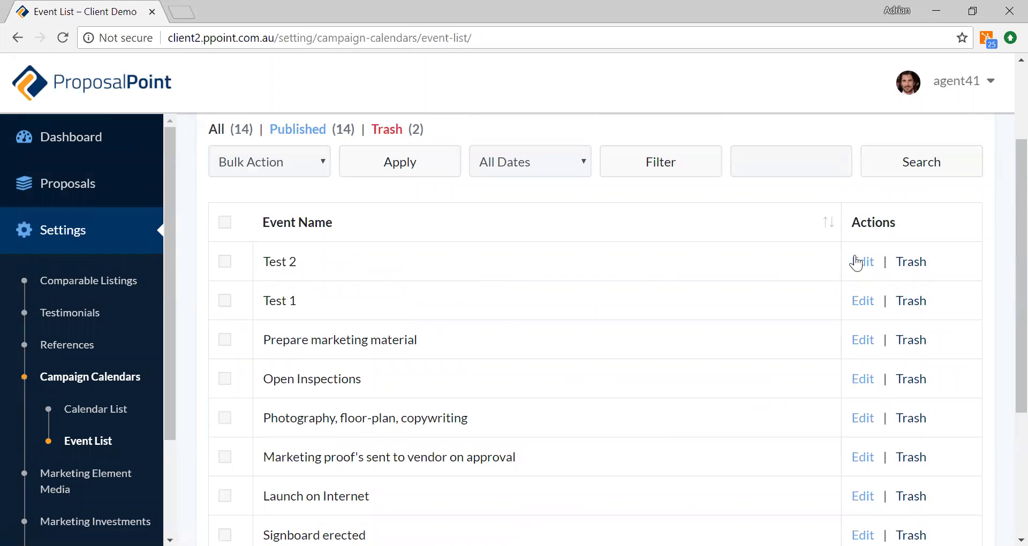
Open the Test 2 event for editing and save it under the same name, and move that event to the trash
{"action": "left_click", "coordinate": [863, 262]}
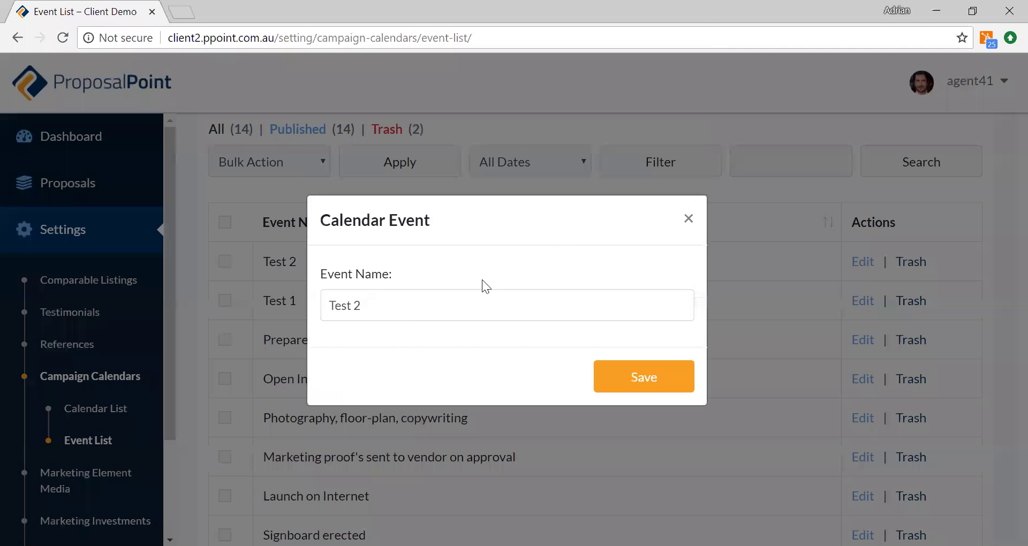
{"action": "left_click", "coordinate": [402, 297]}
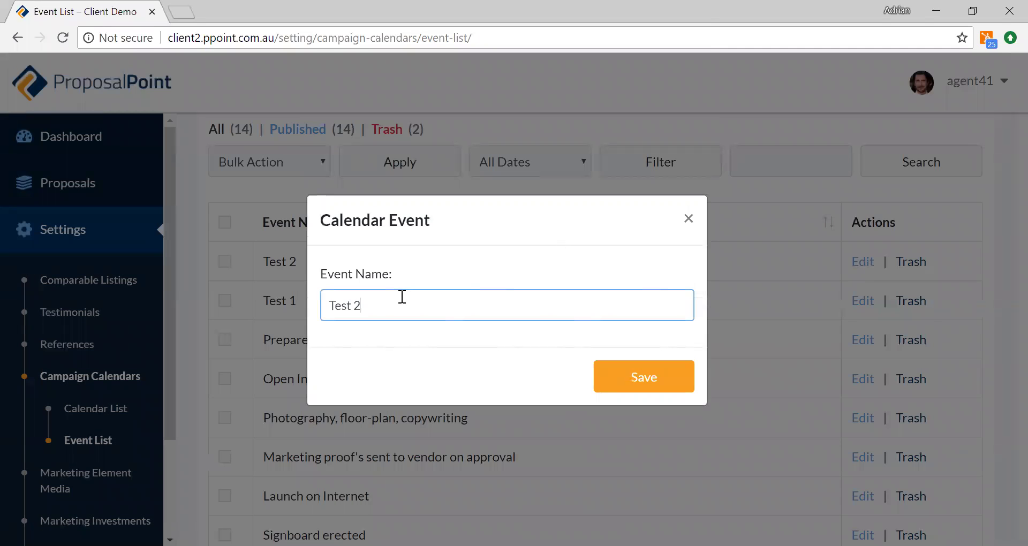
{"action": "left_click", "coordinate": [639, 377]}
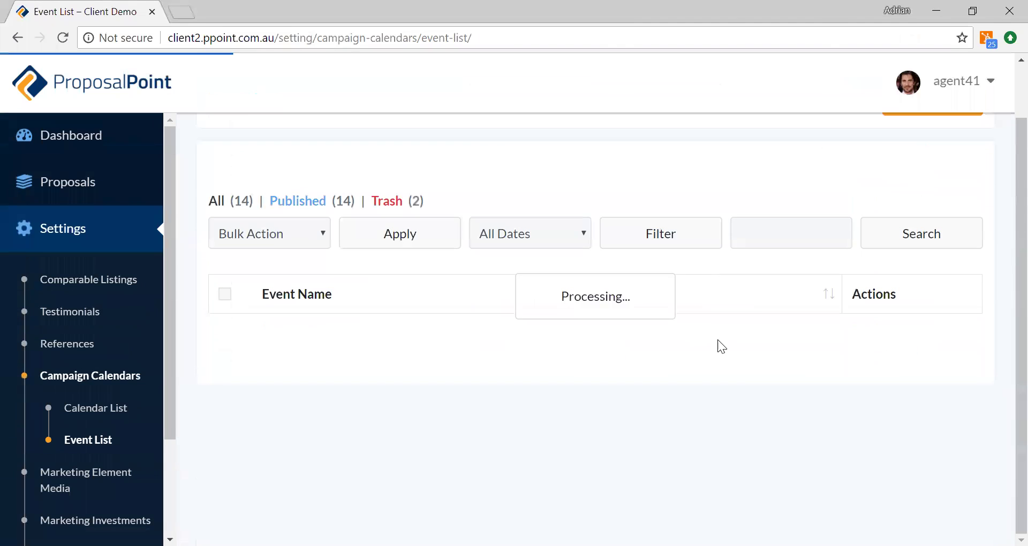
{"action": "left_click", "coordinate": [912, 334]}
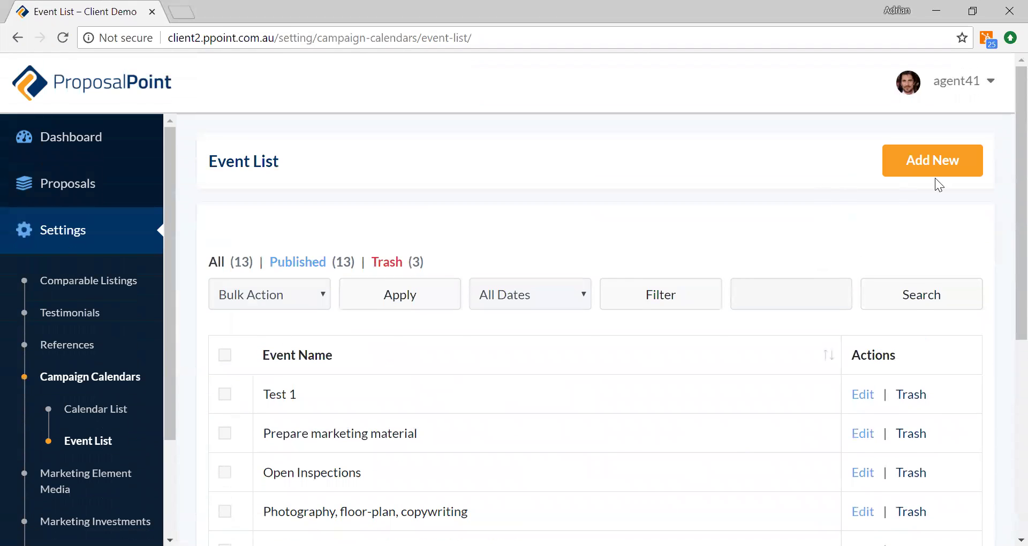
Add a new calendar event named "Test 2" and save it
{"action": "left_click", "coordinate": [928, 156]}
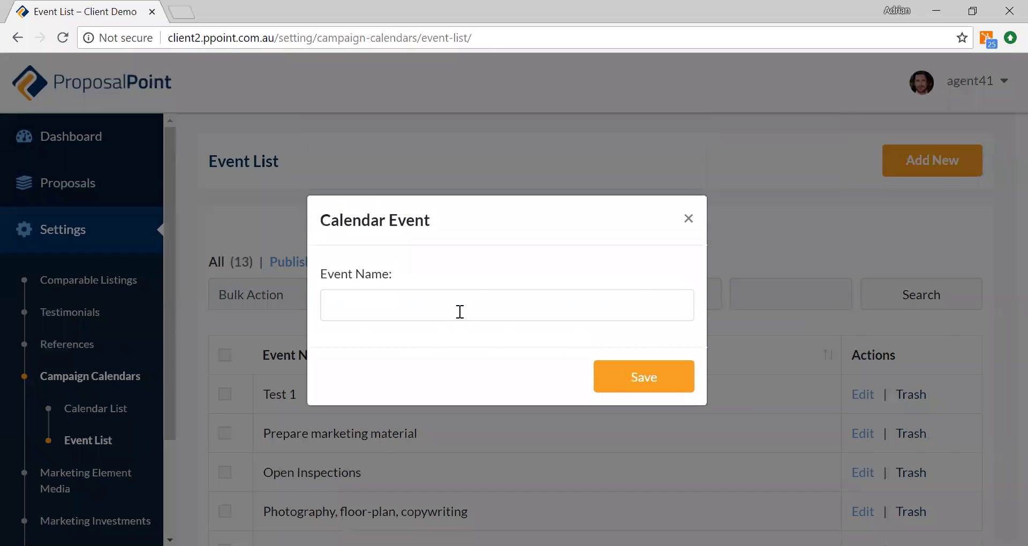
{"action": "left_click", "coordinate": [427, 305]}
{"action": "type", "text": "Test 2"}
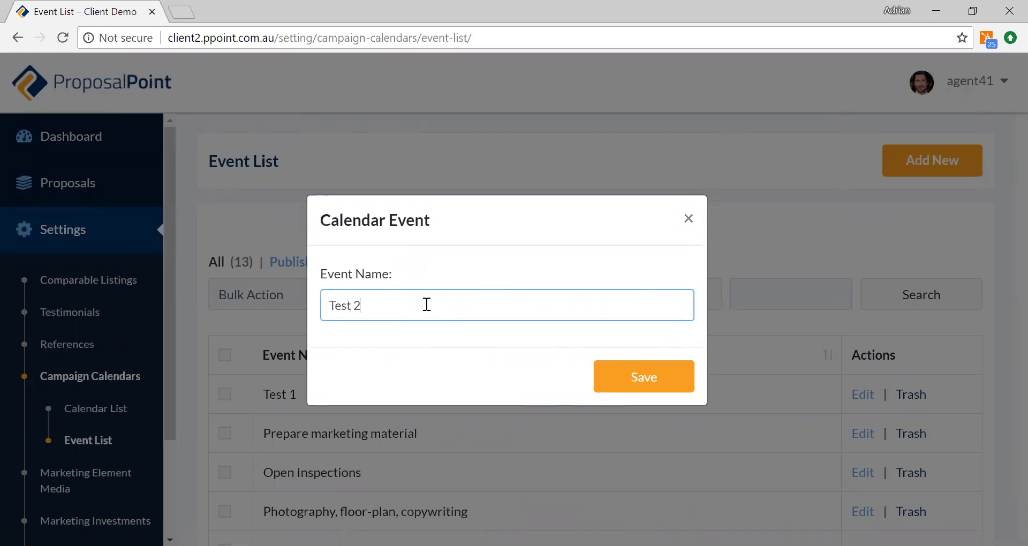
{"action": "left_click", "coordinate": [637, 385]}
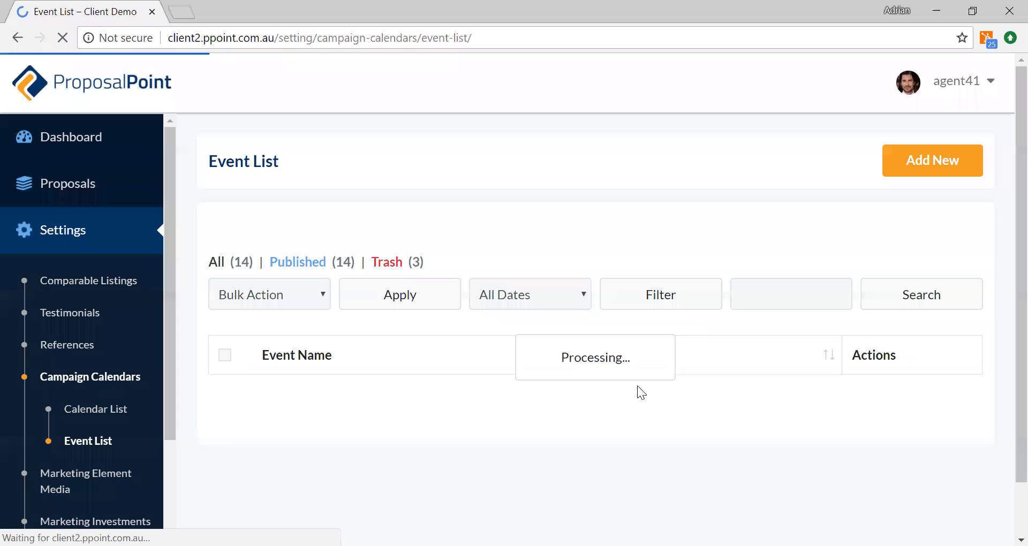
Review the event list again and examine the existing calendars in the calendar list
{"action": "scroll", "coordinate": [638, 385], "scroll_direction": "down", "scroll_amount": 6}
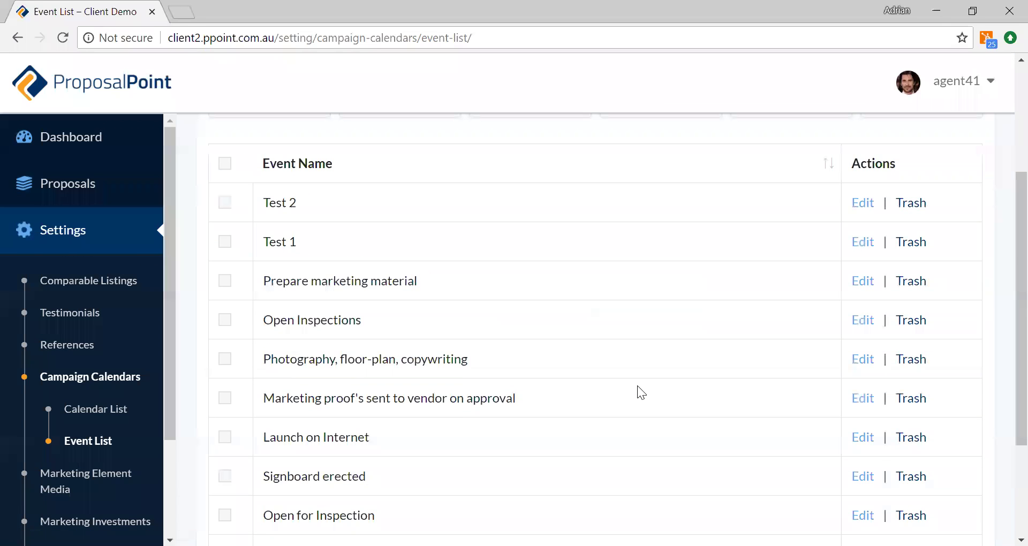
{"action": "scroll", "coordinate": [637, 386], "scroll_direction": "up", "scroll_amount": 3}
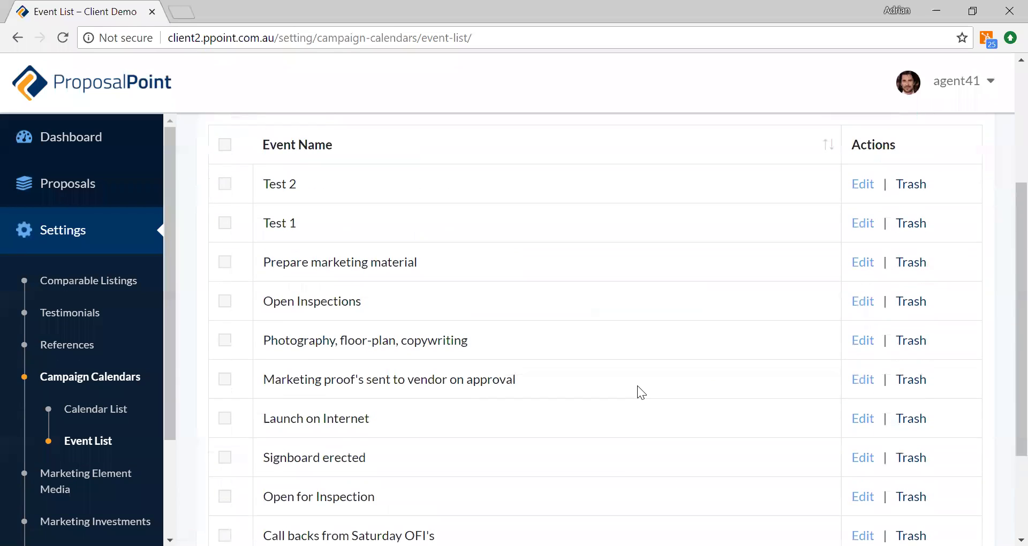
{"action": "scroll", "coordinate": [637, 386], "scroll_direction": "down", "scroll_amount": 1}
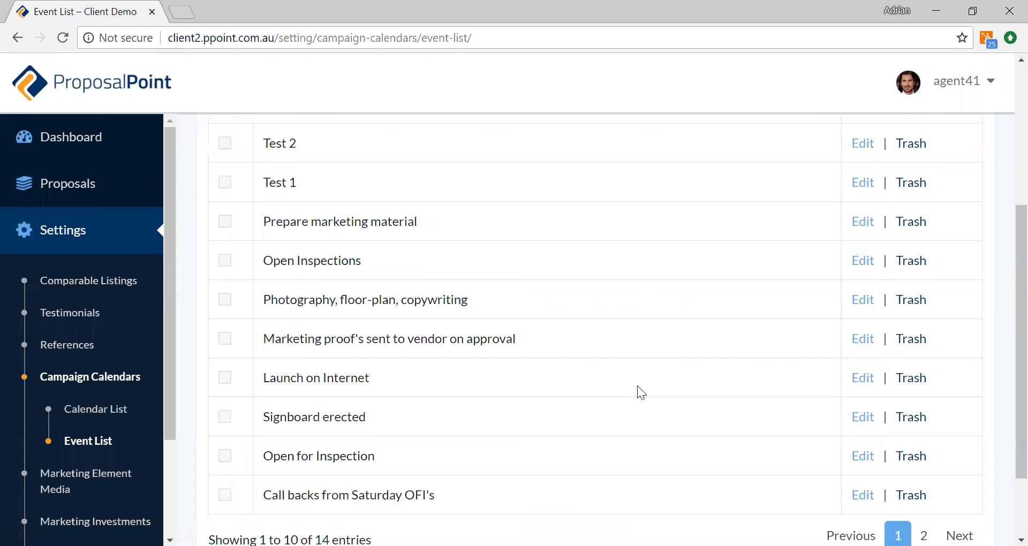
{"action": "scroll", "coordinate": [637, 385], "scroll_direction": "up", "scroll_amount": 5}
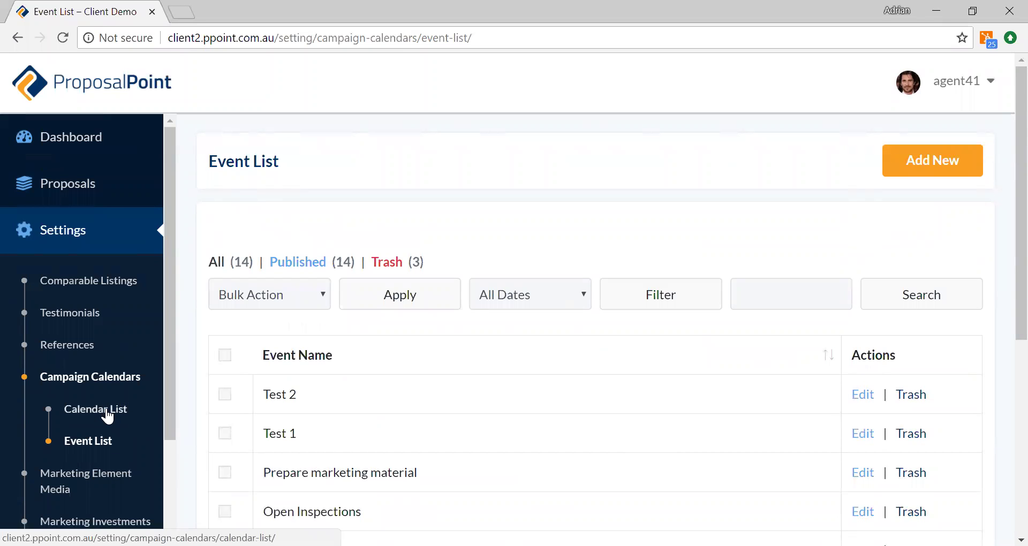
{"action": "left_click", "coordinate": [107, 411]}
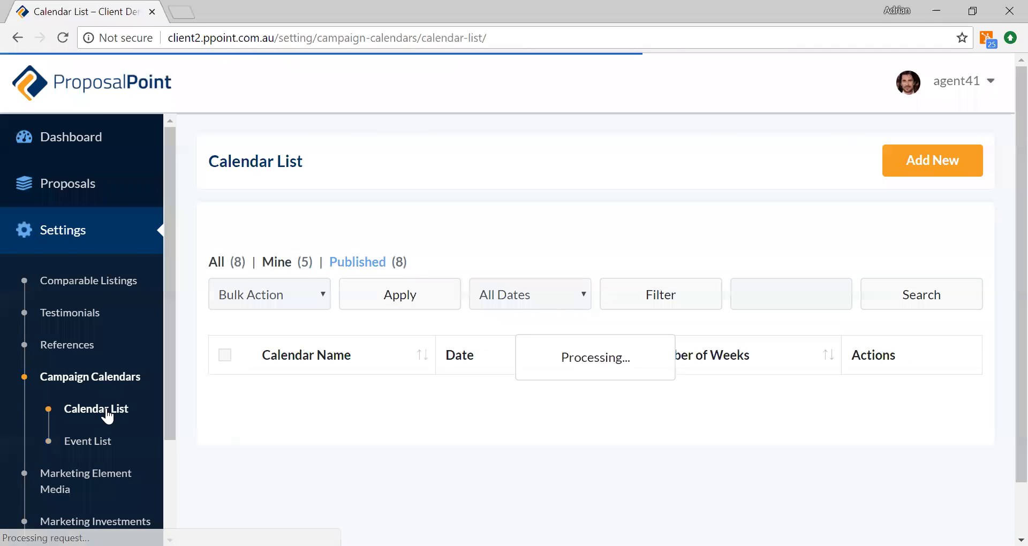
{"action": "scroll", "coordinate": [402, 329], "scroll_direction": "down", "scroll_amount": 8}
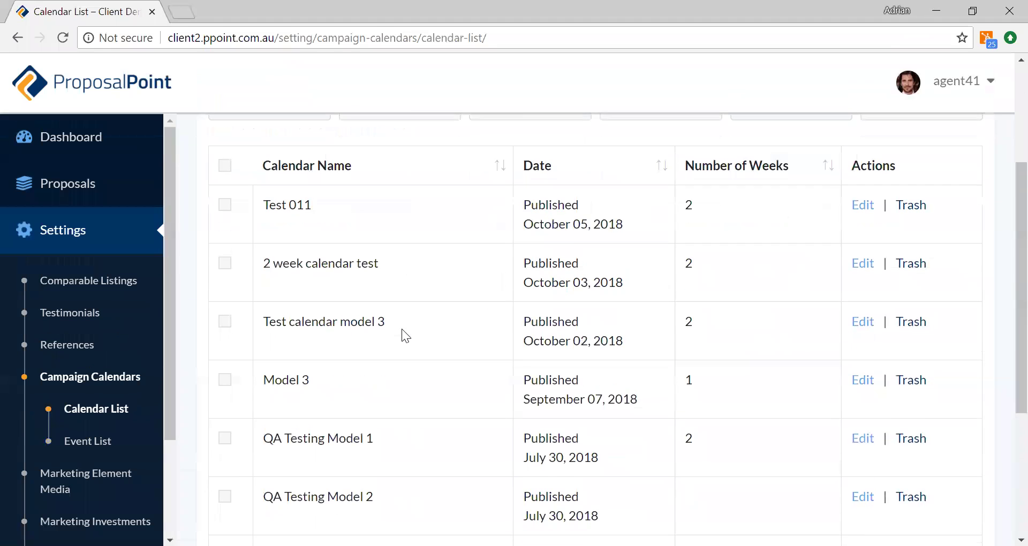
{"action": "scroll", "coordinate": [402, 329], "scroll_direction": "up", "scroll_amount": 5}
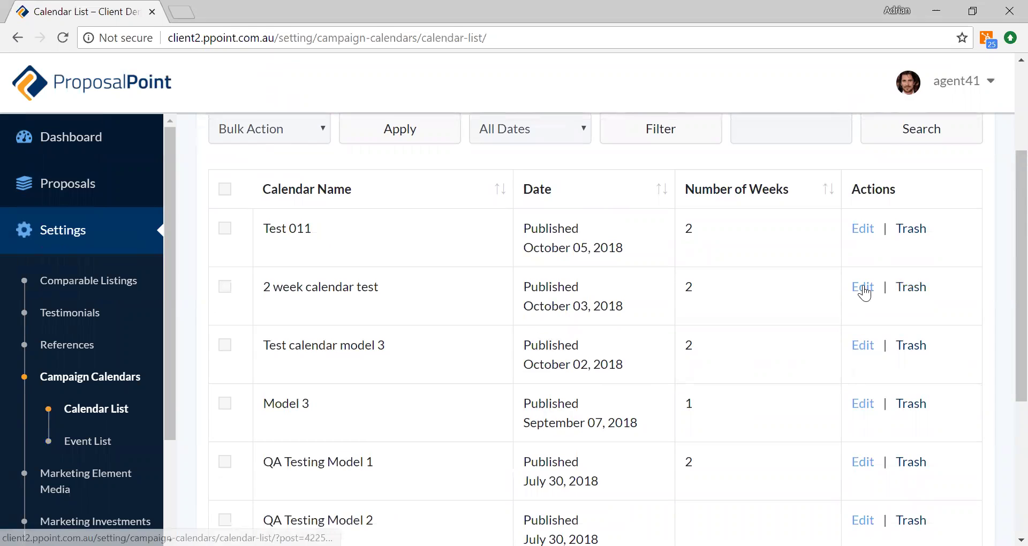
{"action": "scroll", "coordinate": [718, 328], "scroll_direction": "up", "scroll_amount": 3}
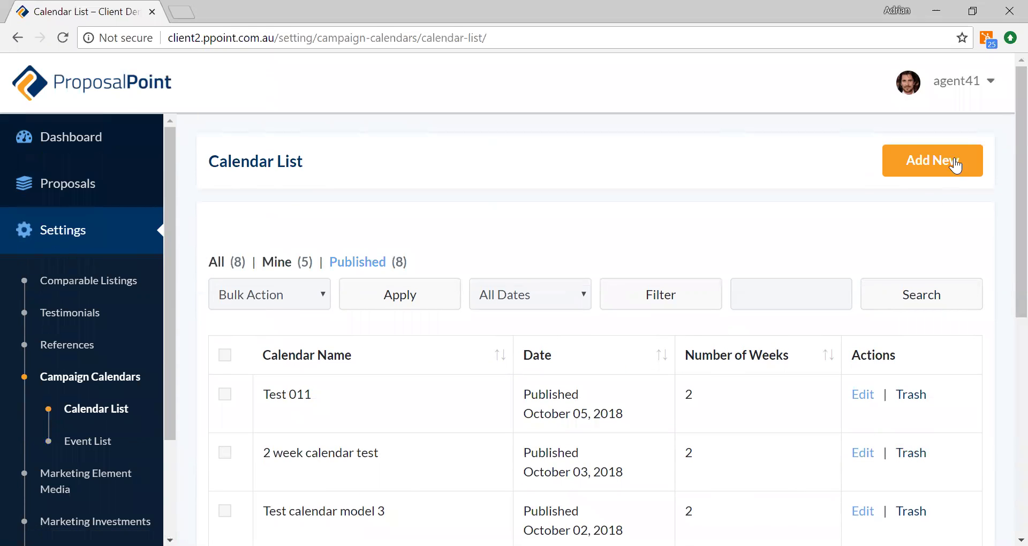
Create a new campaign calendar named "Test 002" and choose Model 3 for it
{"action": "left_click", "coordinate": [930, 168]}
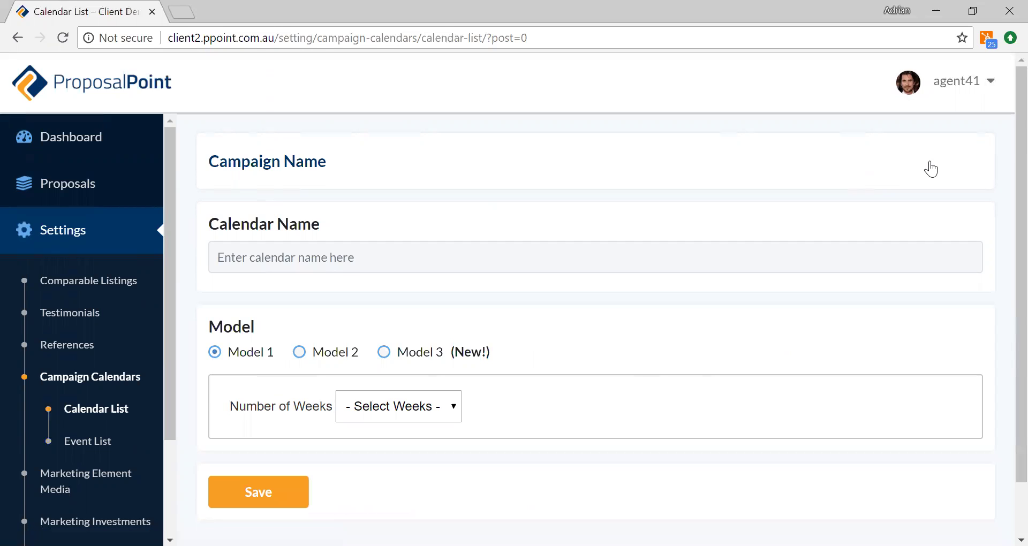
{"action": "left_click", "coordinate": [418, 262]}
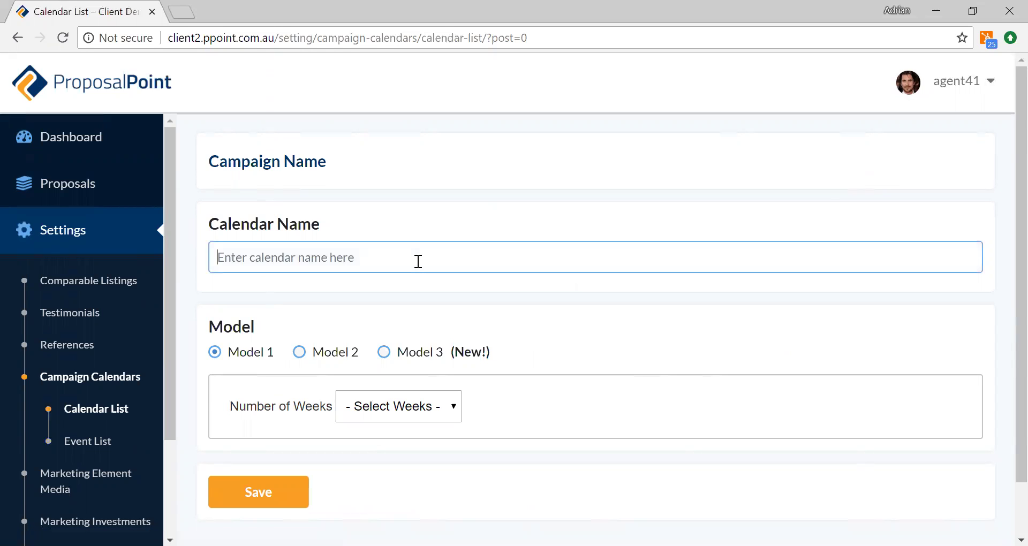
{"action": "type", "text": "Test 002"}
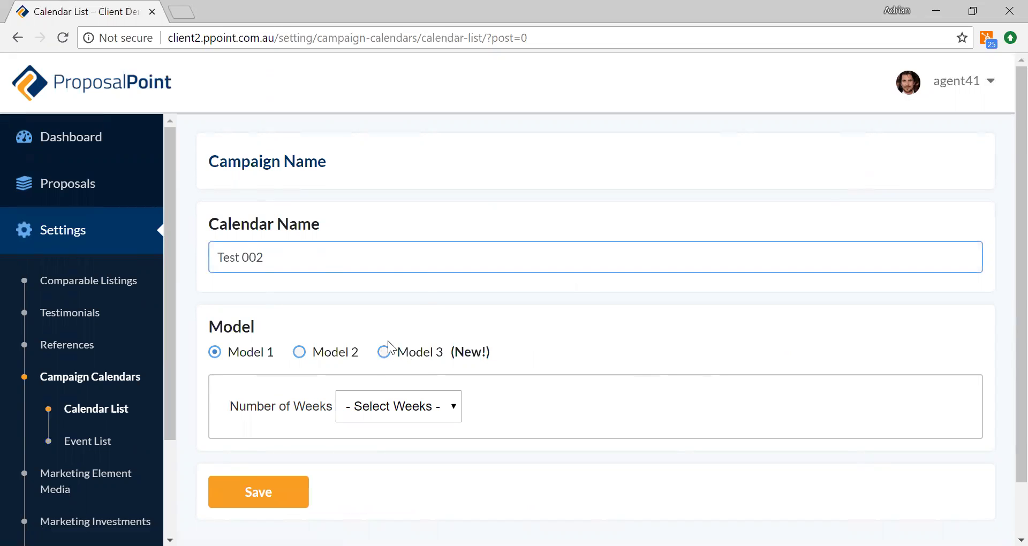
{"action": "left_click", "coordinate": [389, 350]}
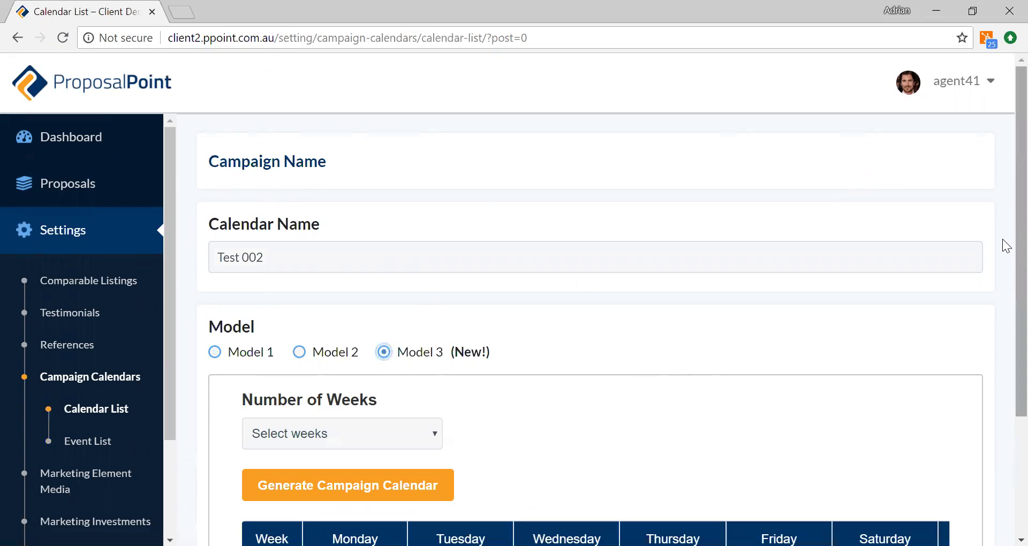
Set the number of weeks to 2 weeks and generate the campaign calendar
{"action": "scroll", "coordinate": [1003, 175], "scroll_direction": "down", "scroll_amount": 3}
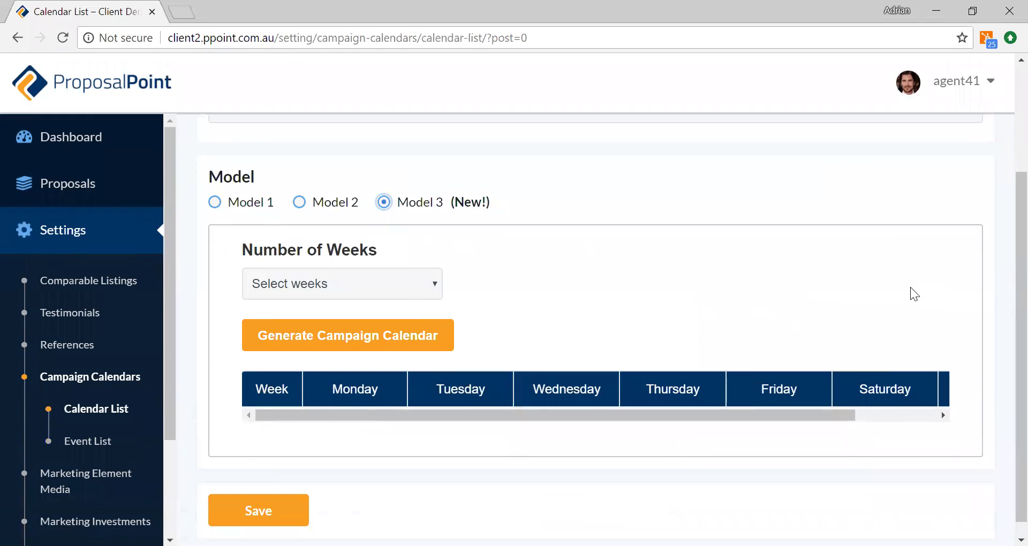
{"action": "left_click", "coordinate": [396, 289]}
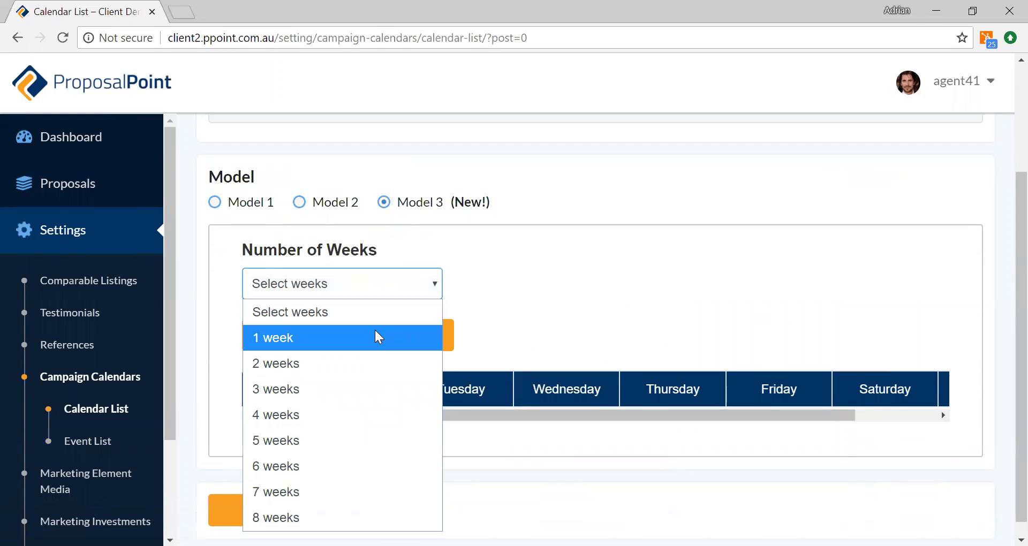
{"action": "left_click", "coordinate": [302, 364]}
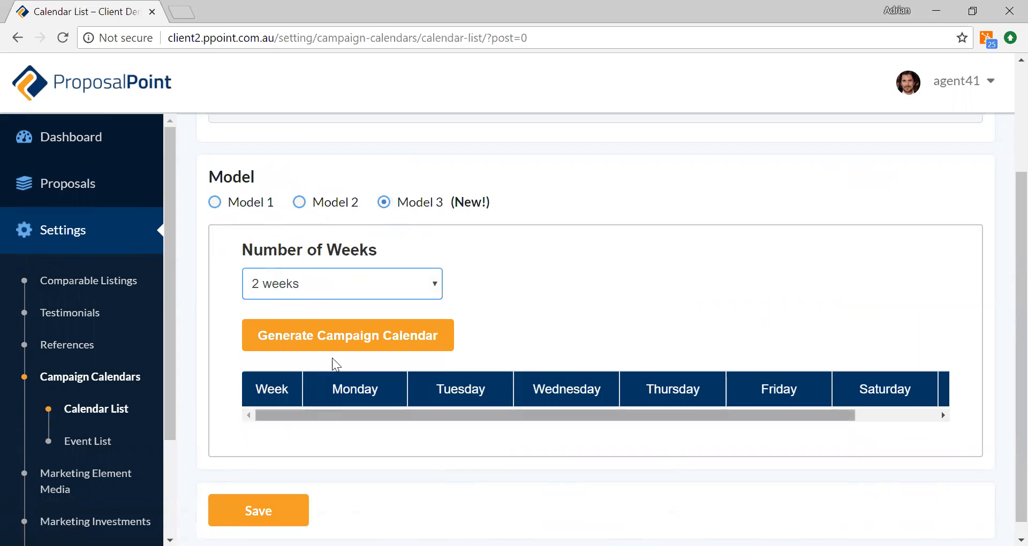
{"action": "left_click", "coordinate": [340, 344]}
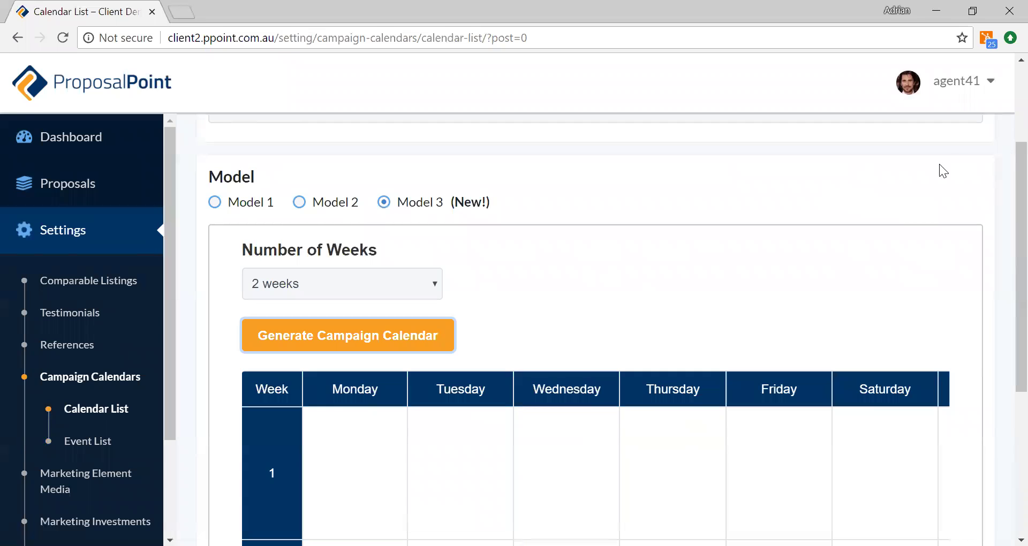
Add the Test 1 event to Monday of week 1 in the campaign calendar and save it
{"action": "scroll", "coordinate": [940, 164], "scroll_direction": "down", "scroll_amount": 3}
{"action": "left_click_drag", "start_coordinate": [516, 493], "coordinate": [812, 496]}
{"action": "left_click_drag", "start_coordinate": [608, 481], "coordinate": [374, 483]}
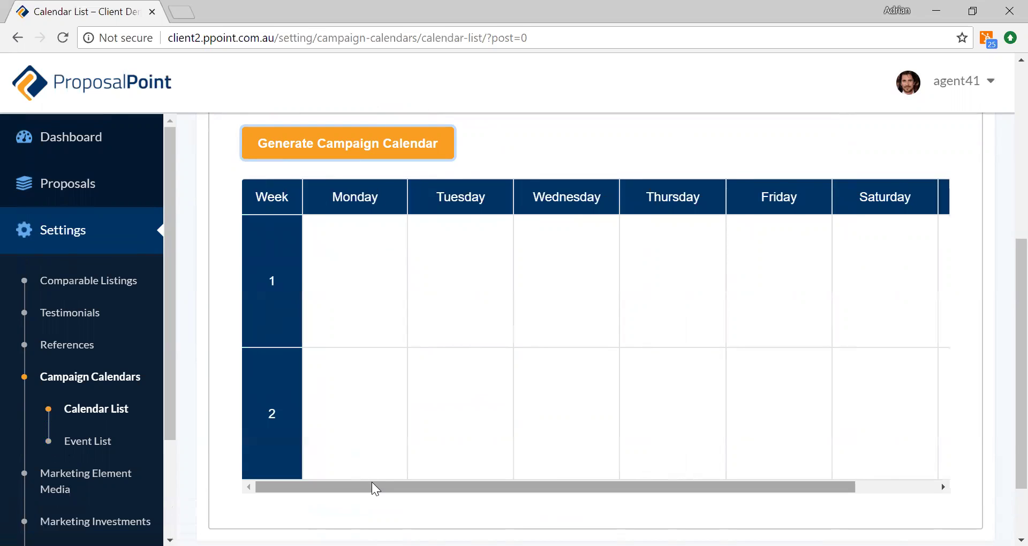
{"action": "mouse_move", "coordinate": [473, 264]}
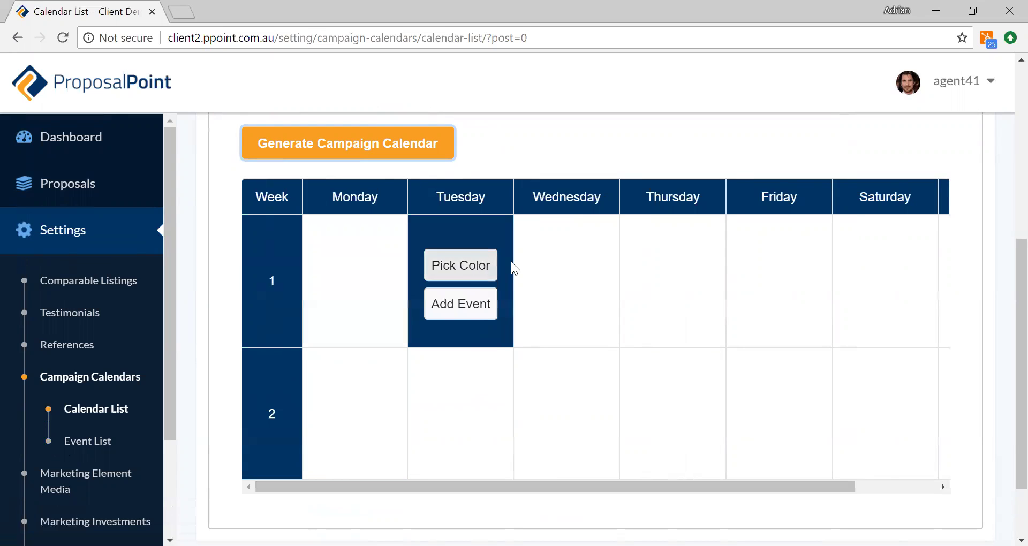
{"action": "mouse_move", "coordinate": [390, 249]}
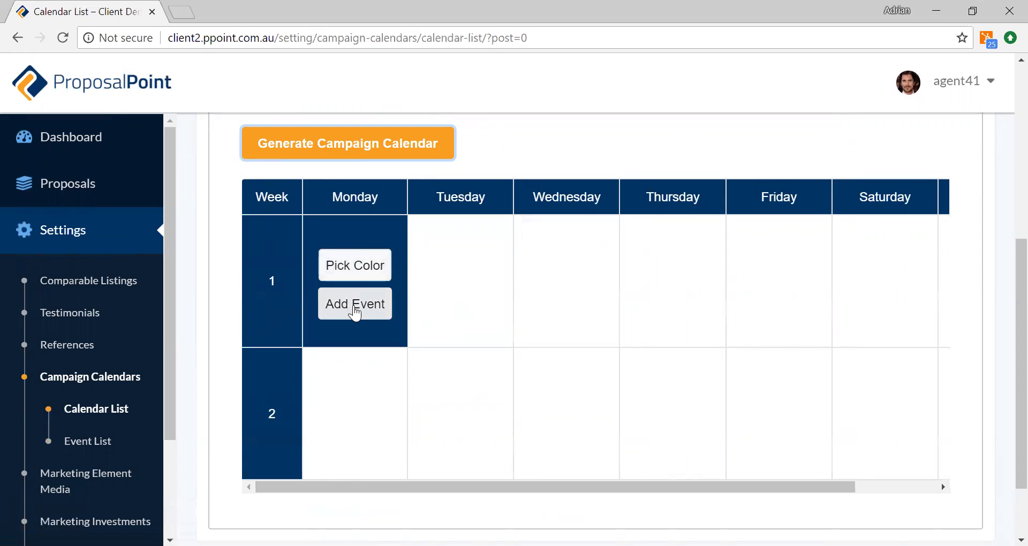
{"action": "left_click", "coordinate": [356, 305]}
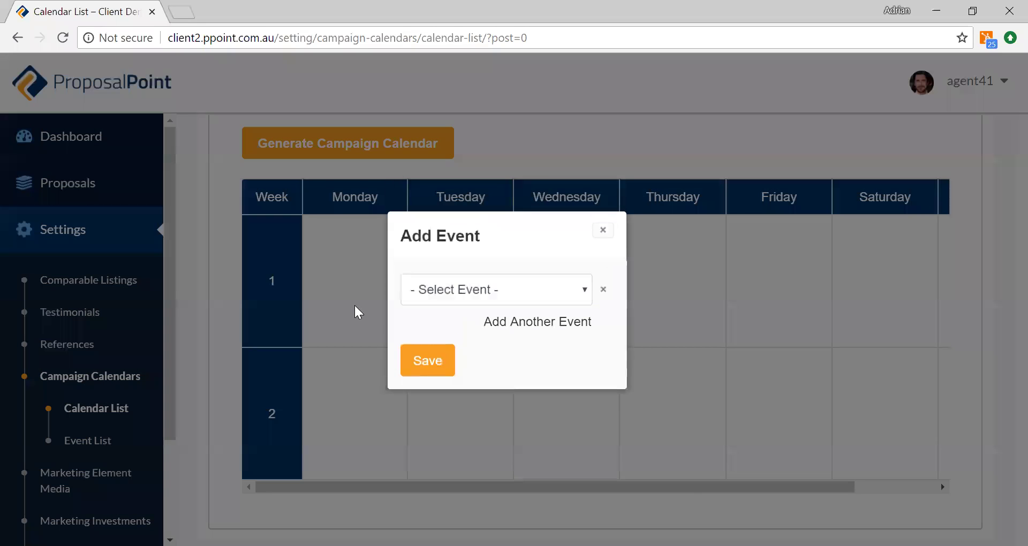
{"action": "left_click", "coordinate": [570, 299]}
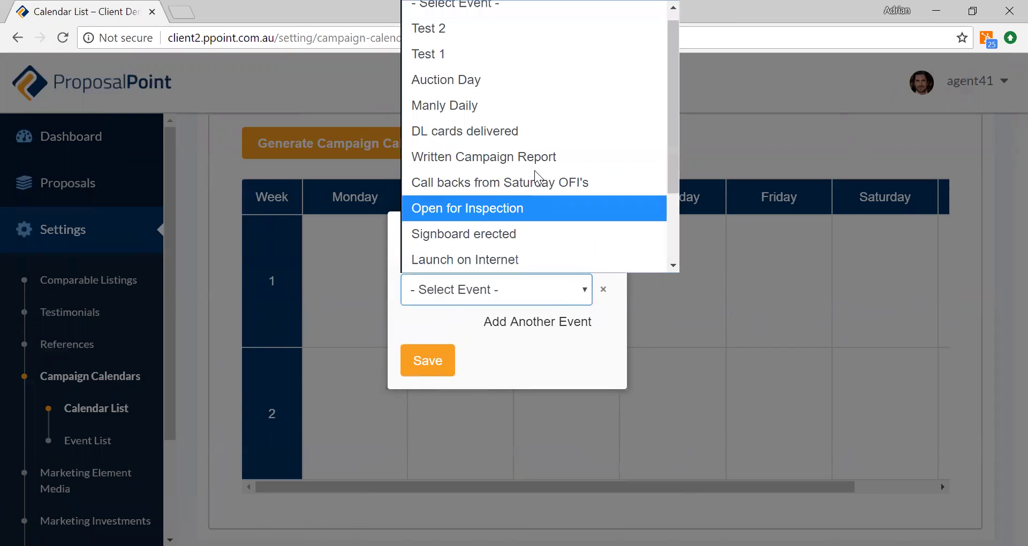
{"action": "scroll", "coordinate": [525, 78], "scroll_direction": "down", "scroll_amount": 2}
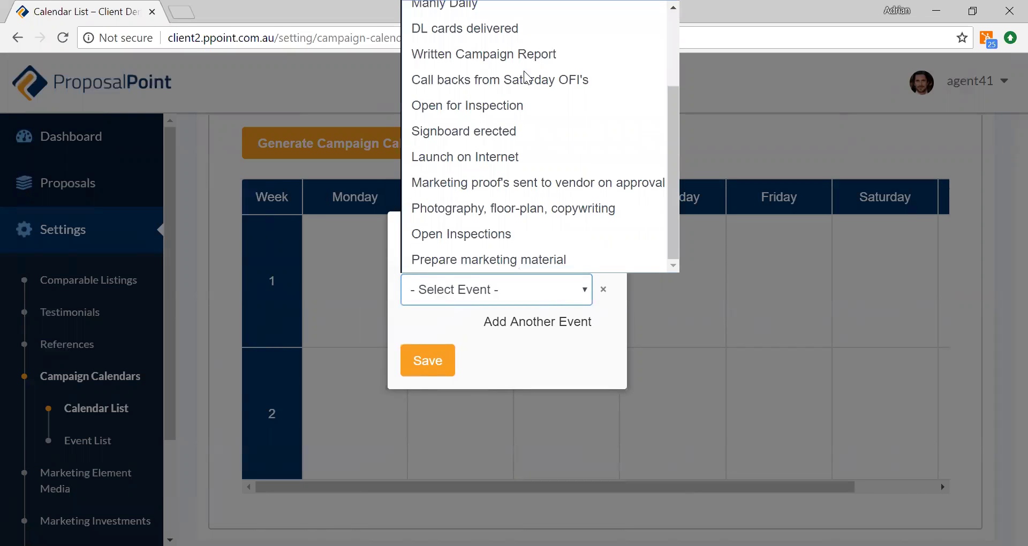
{"action": "scroll", "coordinate": [527, 76], "scroll_direction": "up", "scroll_amount": 3}
{"action": "left_click", "coordinate": [522, 69]}
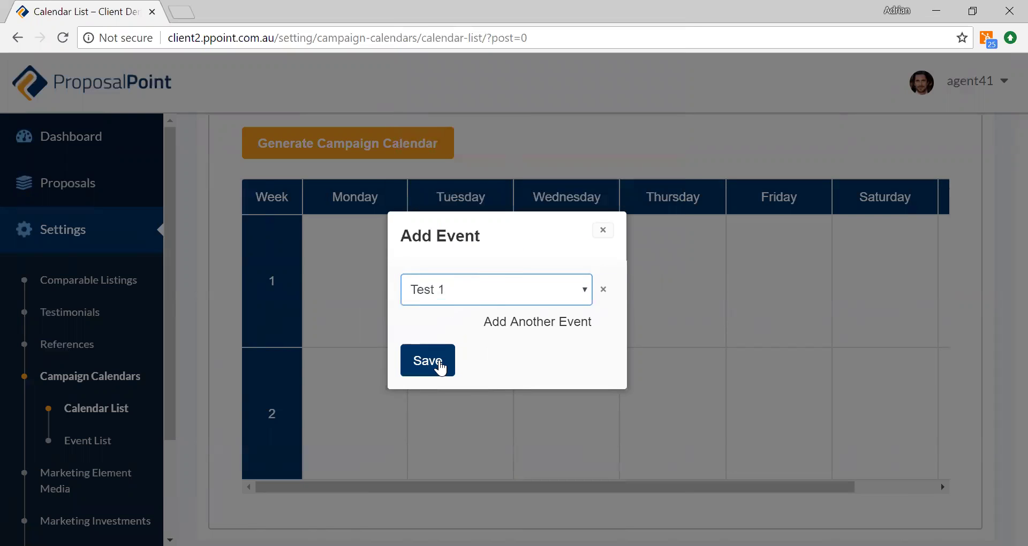
{"action": "left_click", "coordinate": [440, 367]}
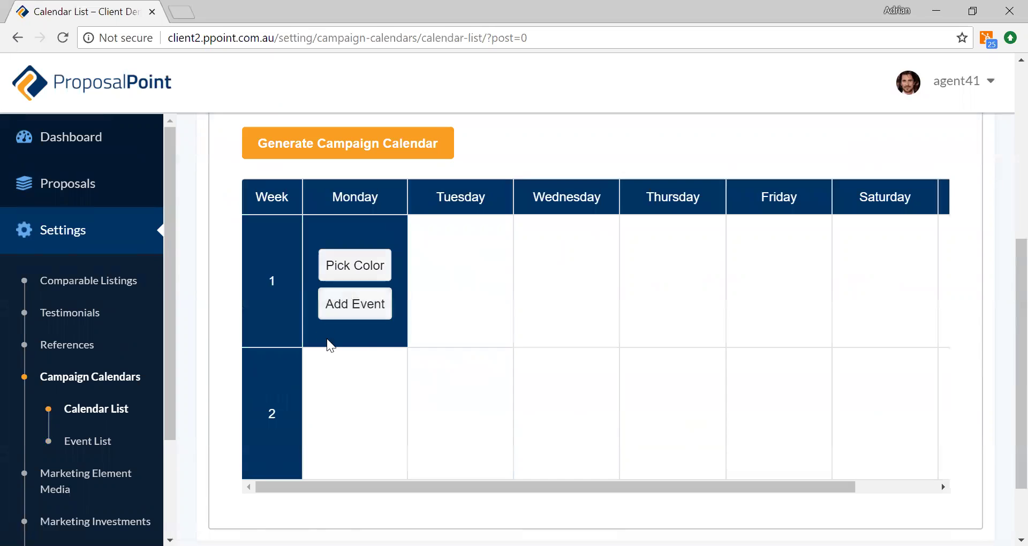
Add the events Open for Inspection and Photography, floor-plan, copywriting to Tuesday of week 1 and save them
{"action": "mouse_move", "coordinate": [436, 264]}
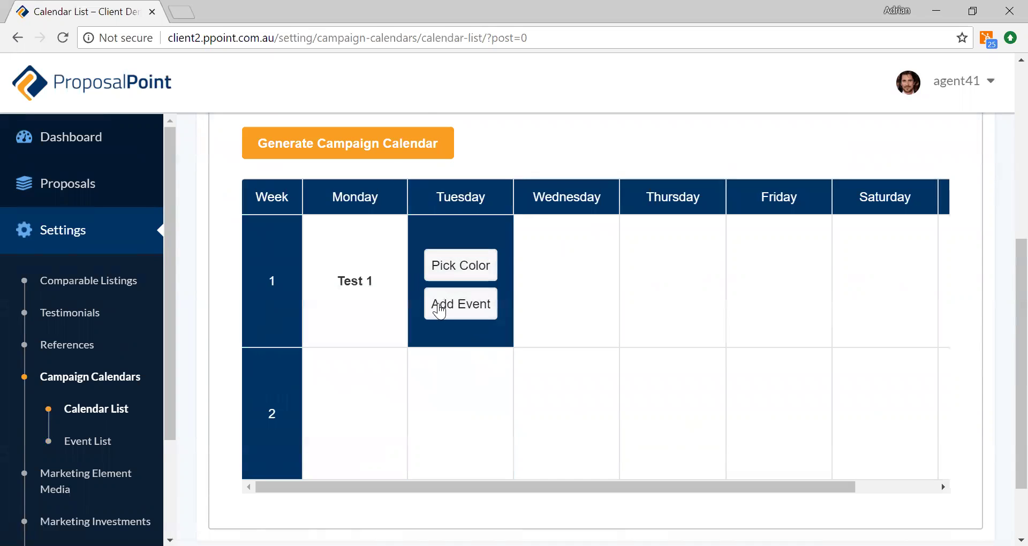
{"action": "left_click", "coordinate": [464, 309]}
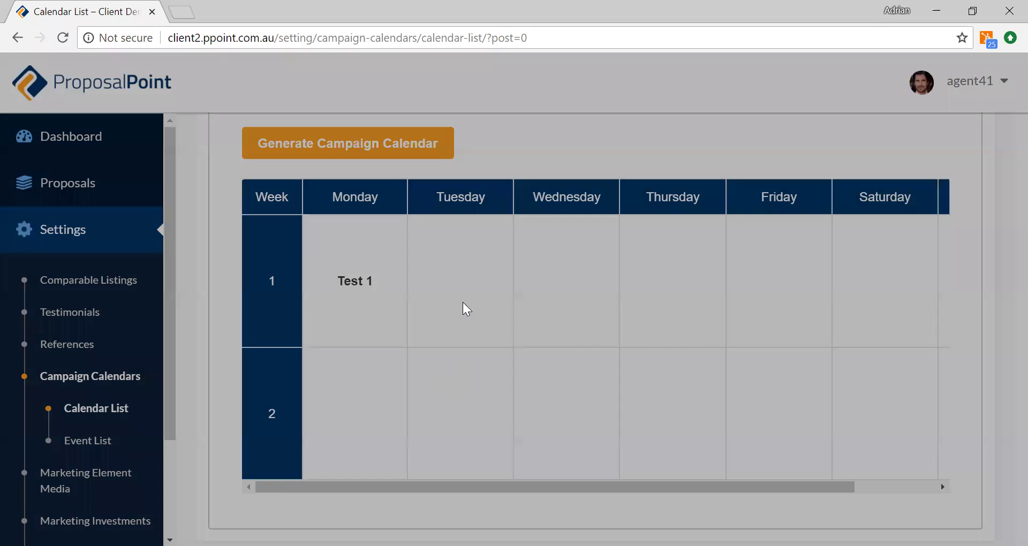
{"action": "left_click", "coordinate": [529, 295]}
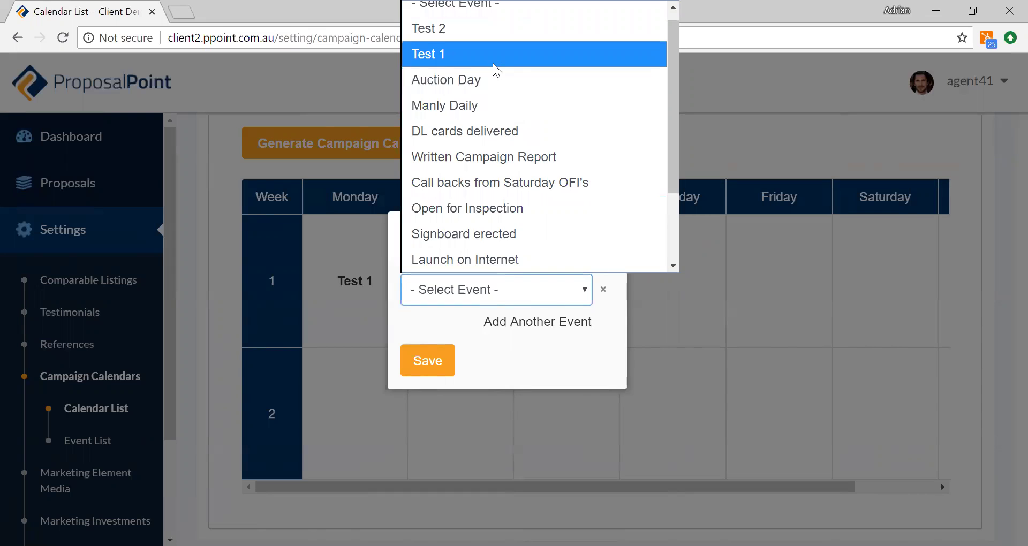
{"action": "left_click", "coordinate": [510, 209]}
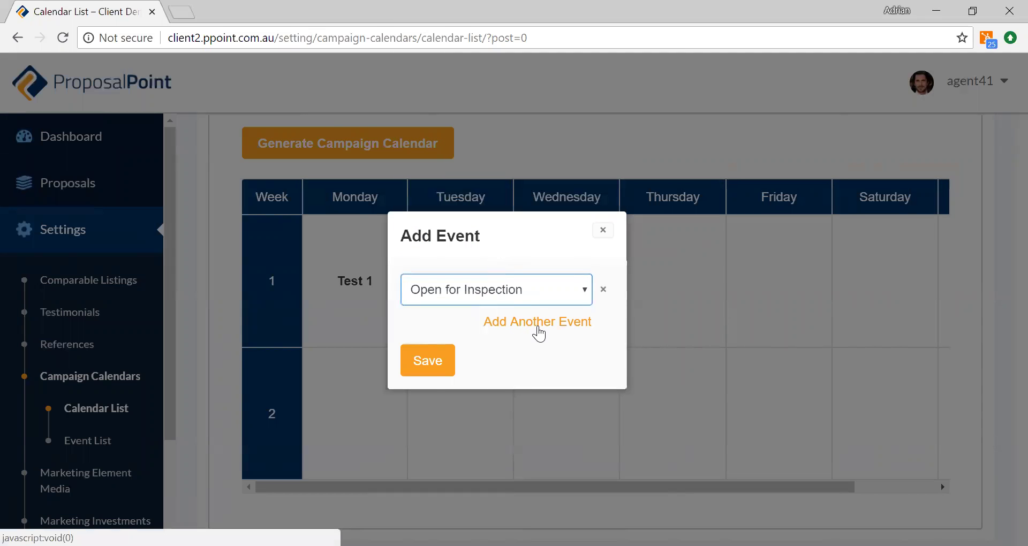
{"action": "left_click", "coordinate": [539, 328]}
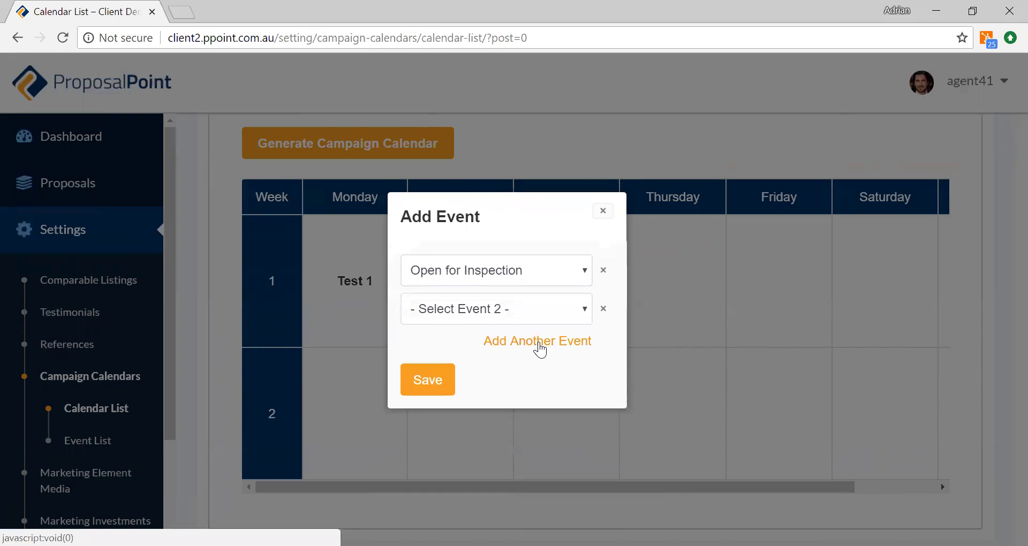
{"action": "left_click", "coordinate": [540, 343]}
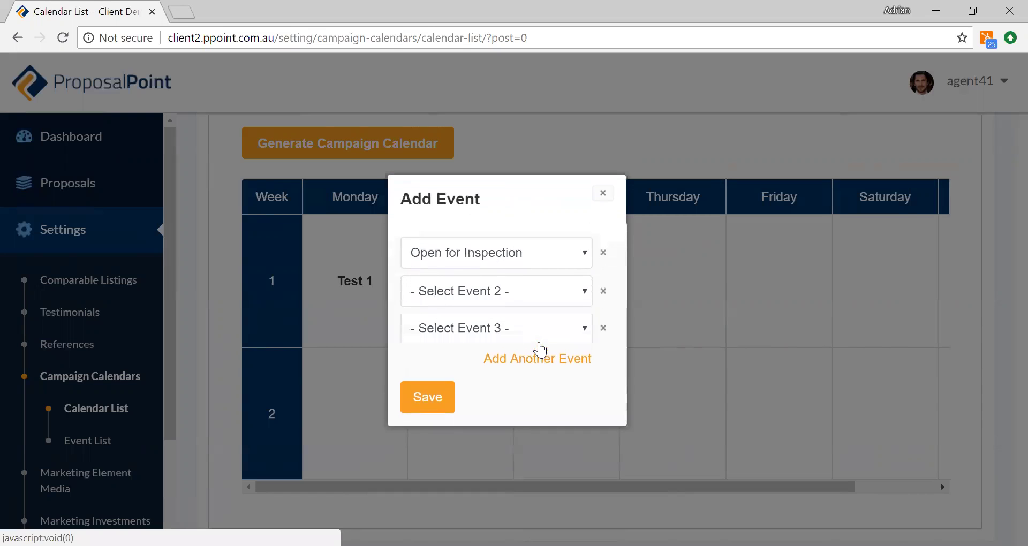
{"action": "left_click", "coordinate": [604, 329]}
{"action": "left_click", "coordinate": [582, 313]}
{"action": "scroll", "coordinate": [498, 71], "scroll_direction": "down", "scroll_amount": 1}
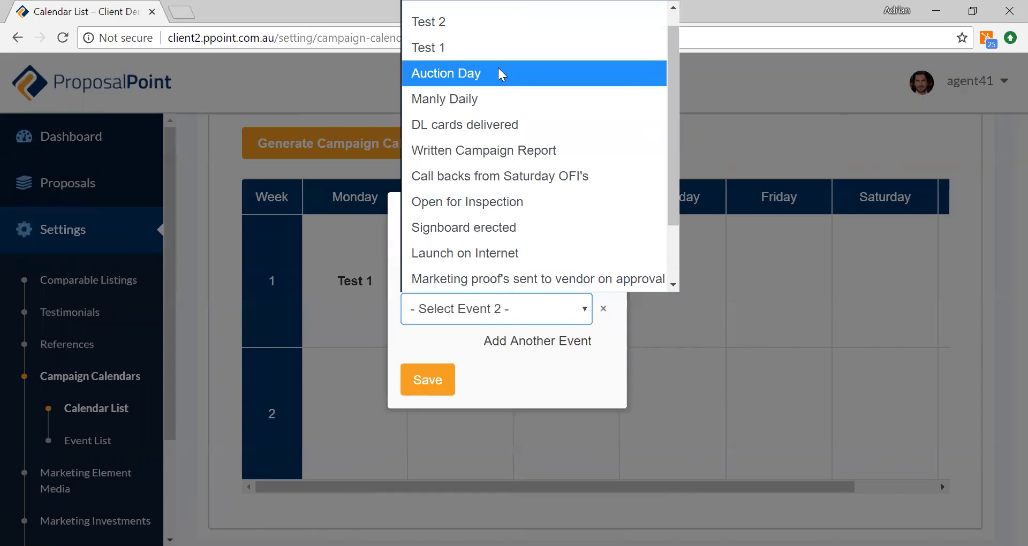
{"action": "scroll", "coordinate": [498, 71], "scroll_direction": "up", "scroll_amount": 1}
{"action": "scroll", "coordinate": [501, 73], "scroll_direction": "down", "scroll_amount": 3}
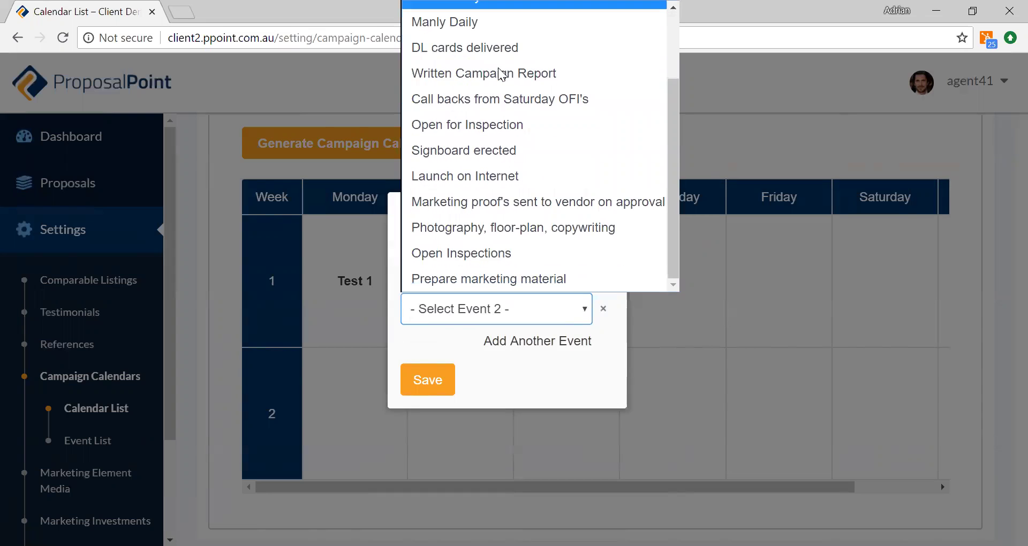
{"action": "left_click", "coordinate": [488, 228]}
{"action": "left_click", "coordinate": [428, 391]}
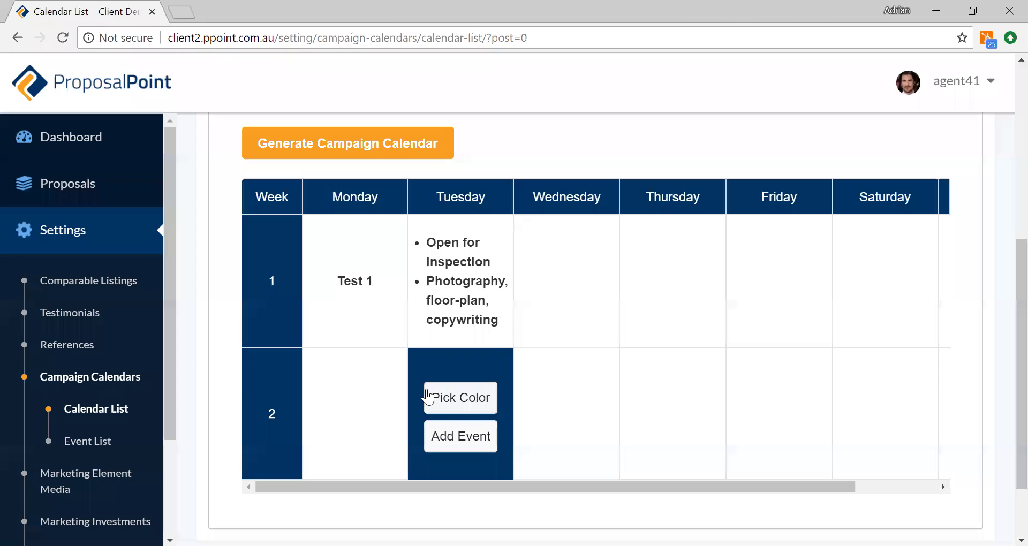
Add an Open for Inspection event to Saturday of week 1 and save it
{"action": "mouse_move", "coordinate": [325, 297]}
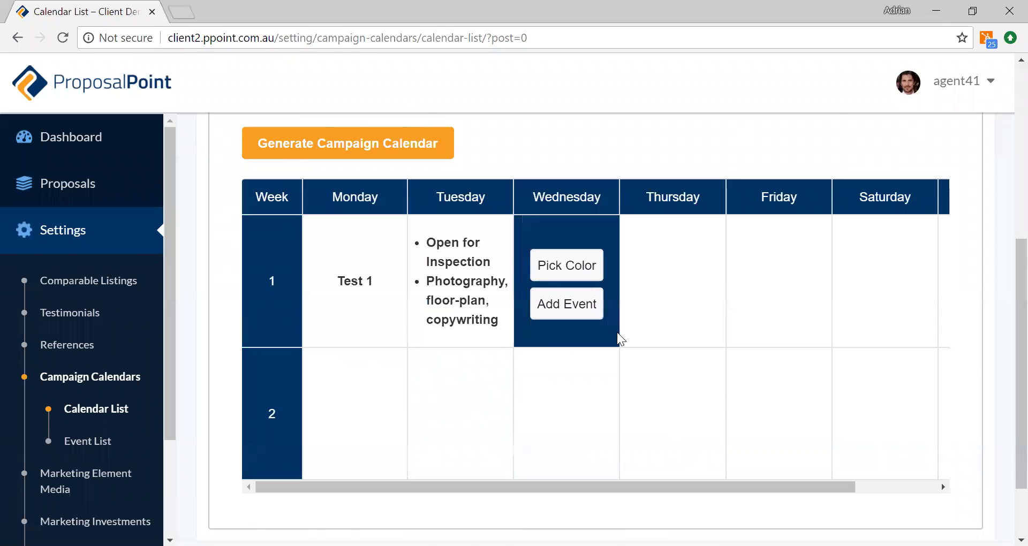
{"action": "mouse_move", "coordinate": [915, 323]}
{"action": "left_click", "coordinate": [885, 305]}
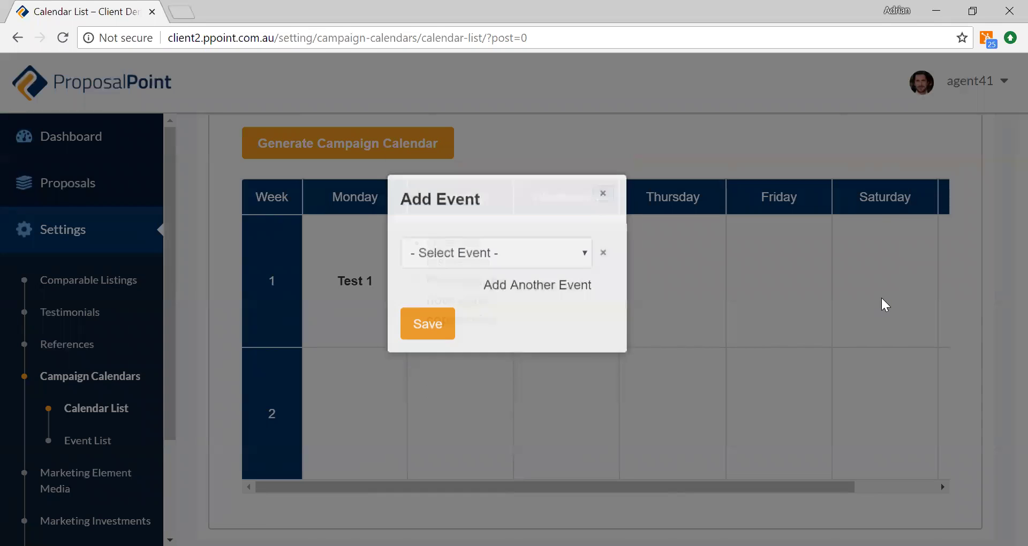
{"action": "left_click", "coordinate": [512, 291]}
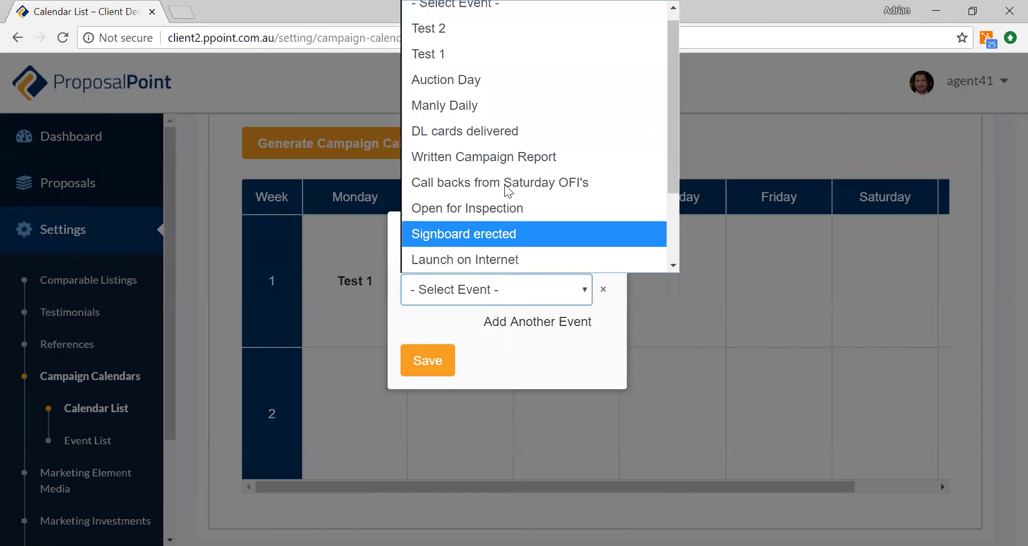
{"action": "scroll", "coordinate": [504, 184], "scroll_direction": "down", "scroll_amount": 2}
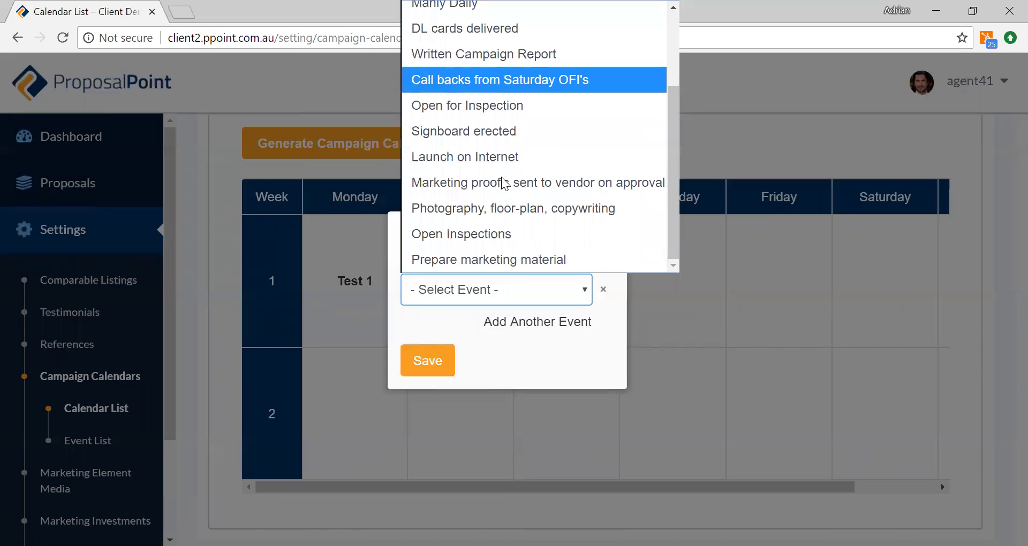
{"action": "scroll", "coordinate": [503, 184], "scroll_direction": "up", "scroll_amount": 2}
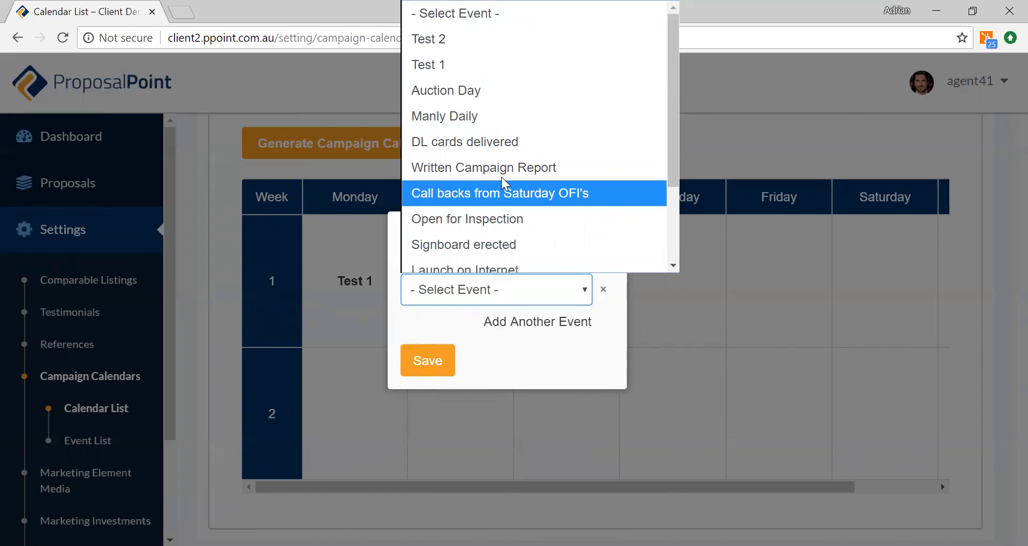
{"action": "left_click", "coordinate": [504, 219]}
{"action": "left_click", "coordinate": [427, 360]}
{"action": "mouse_move", "coordinate": [915, 274]}
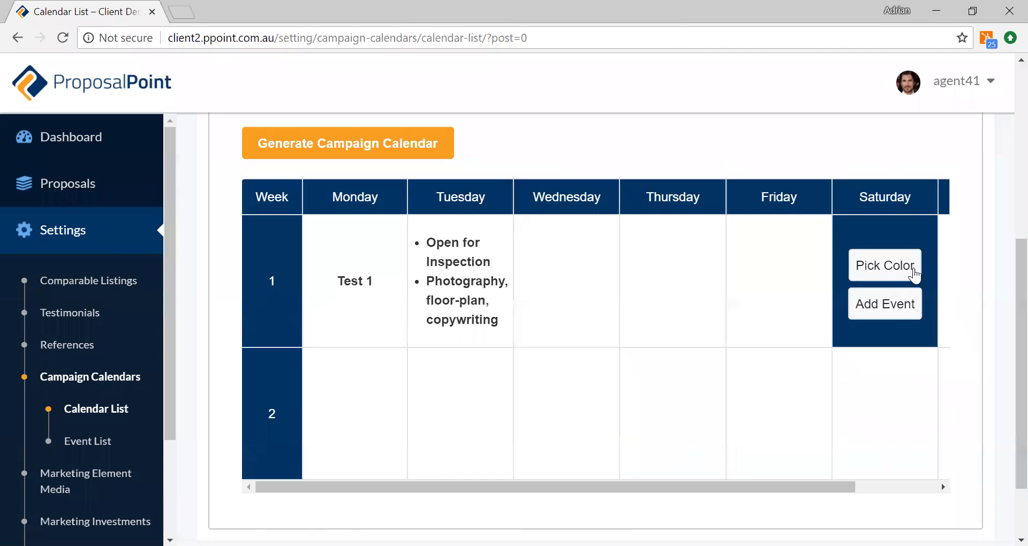
{"action": "left_click", "coordinate": [891, 307]}
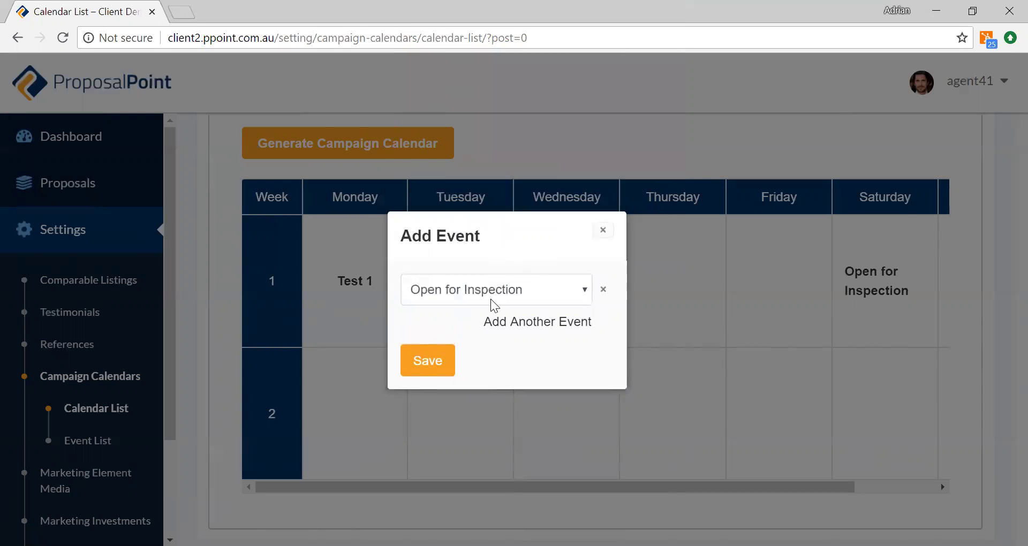
{"action": "left_click", "coordinate": [603, 230]}
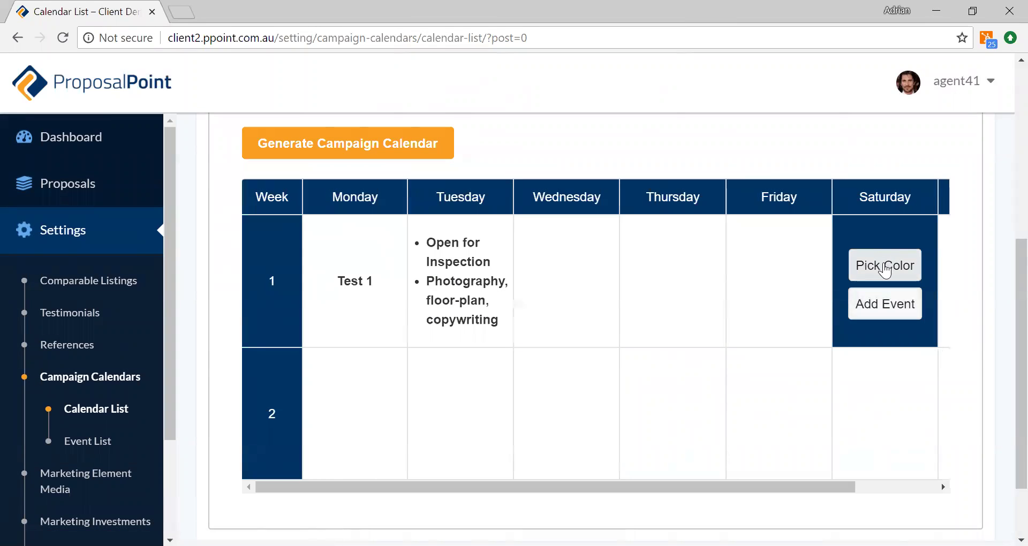
Set the cell colour of Saturday in week 1 to bright yellow (255, 255, 0)
{"action": "left_click", "coordinate": [885, 267]}
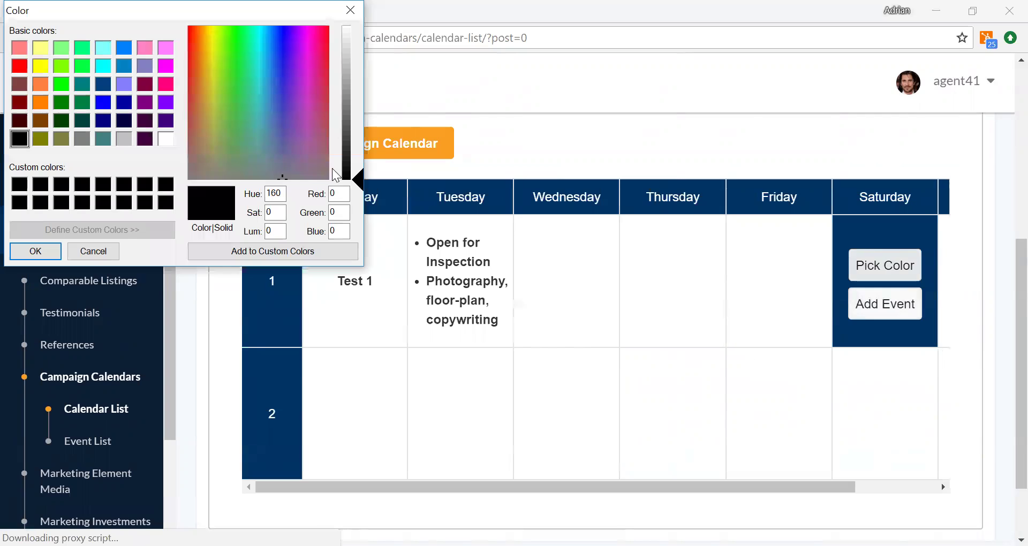
{"action": "left_click", "coordinate": [48, 72]}
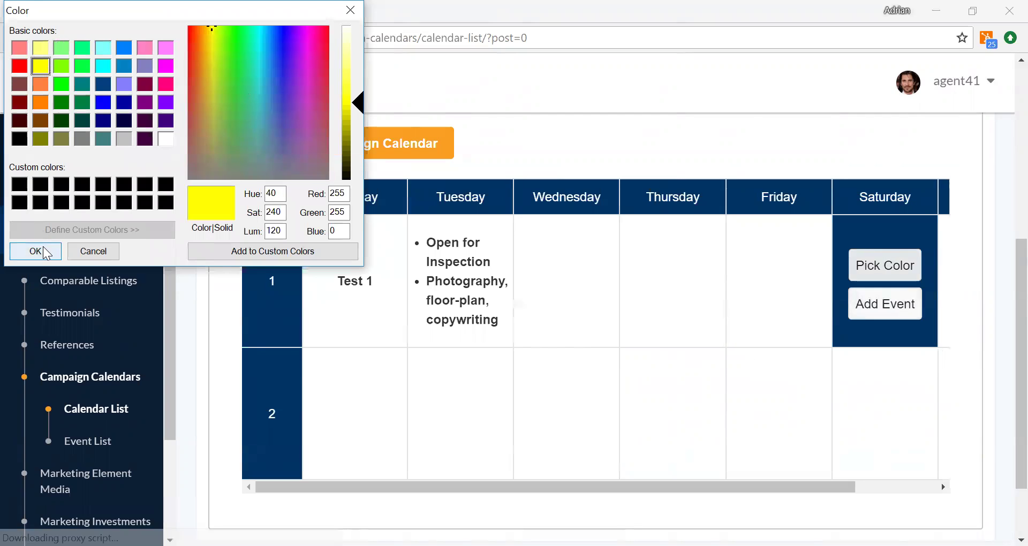
{"action": "left_click", "coordinate": [43, 252]}
Add the Auction Day event to Saturday of week 2 and save it
{"action": "mouse_move", "coordinate": [881, 415]}
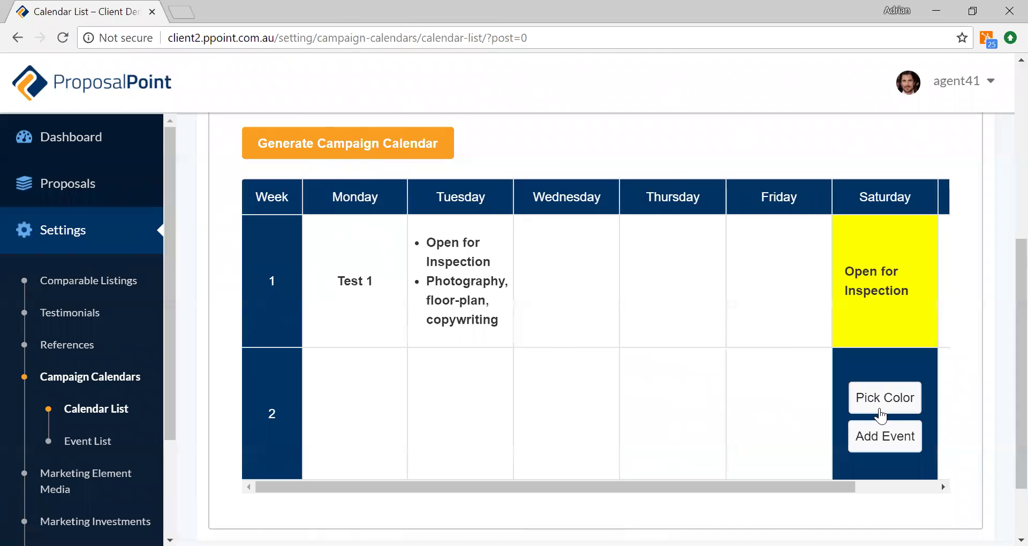
{"action": "left_click", "coordinate": [885, 436]}
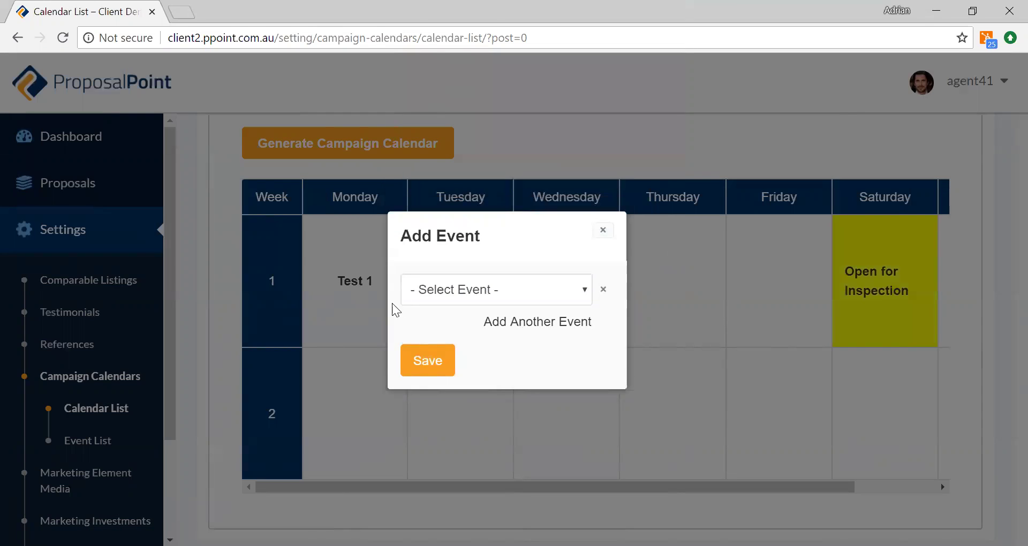
{"action": "left_click", "coordinate": [466, 290]}
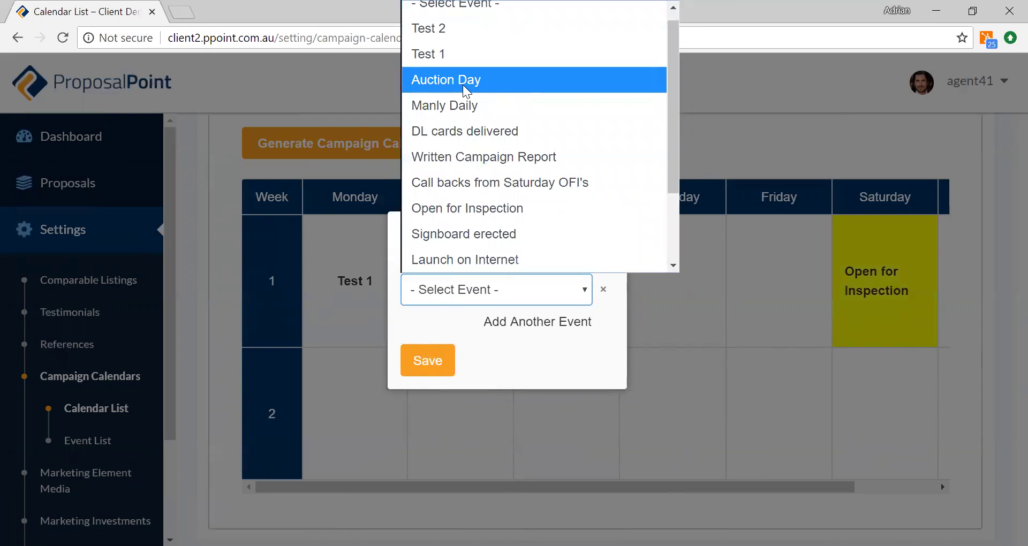
{"action": "left_click", "coordinate": [466, 92]}
{"action": "left_click", "coordinate": [434, 360]}
Set the cell colour of Saturday in week 2 to bright green (0, 255, 0)
{"action": "mouse_move", "coordinate": [844, 397]}
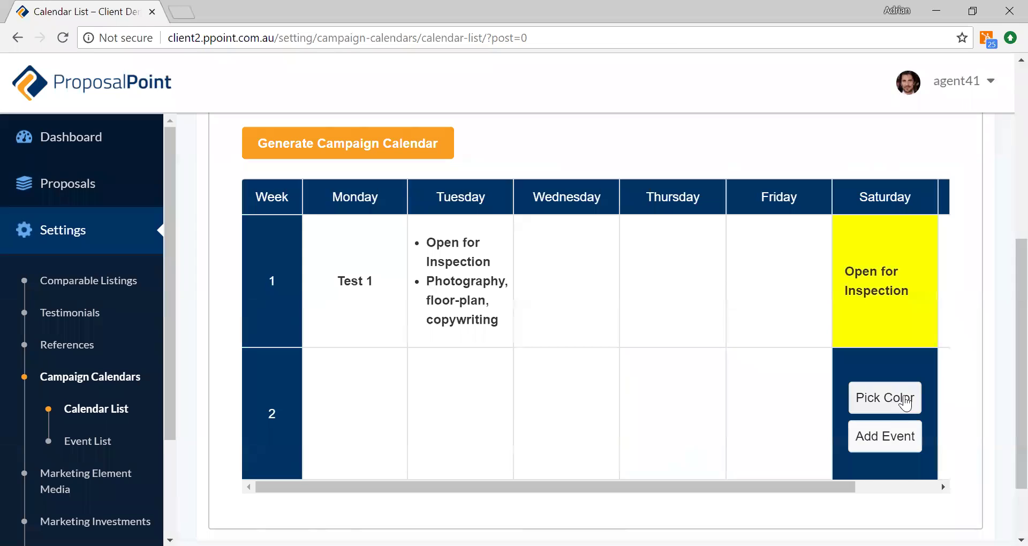
{"action": "left_click", "coordinate": [894, 398]}
{"action": "left_click", "coordinate": [61, 85]}
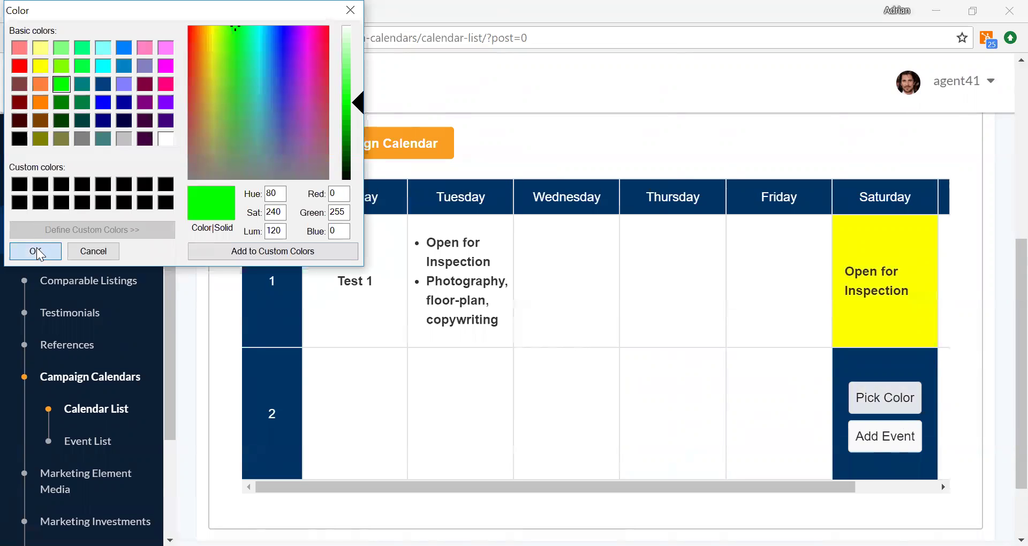
{"action": "left_click", "coordinate": [39, 254]}
Review the completed two-week calendar and save the whole campaign calendar
{"action": "scroll", "coordinate": [554, 456], "scroll_direction": "down", "scroll_amount": 2}
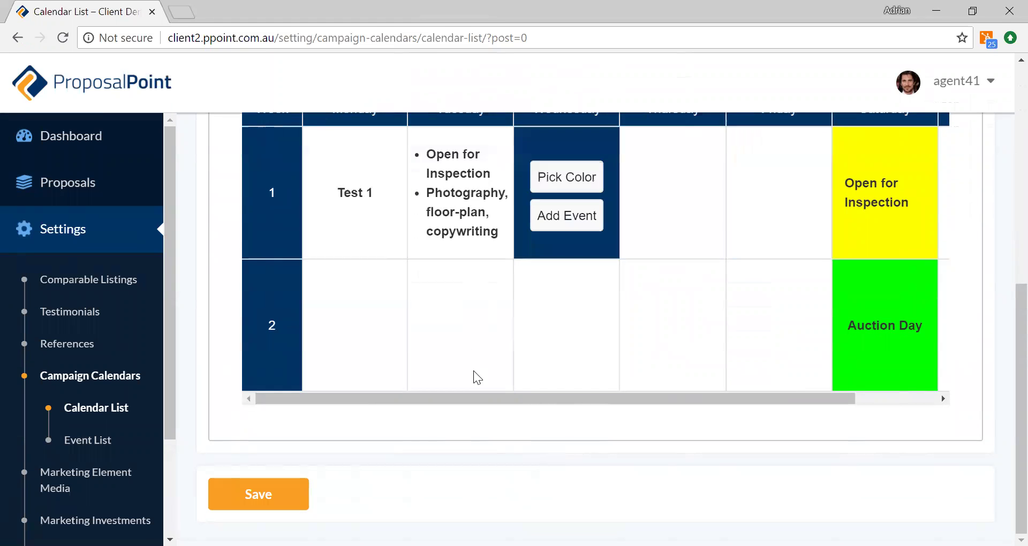
{"action": "scroll", "coordinate": [709, 197], "scroll_direction": "down", "scroll_amount": 7}
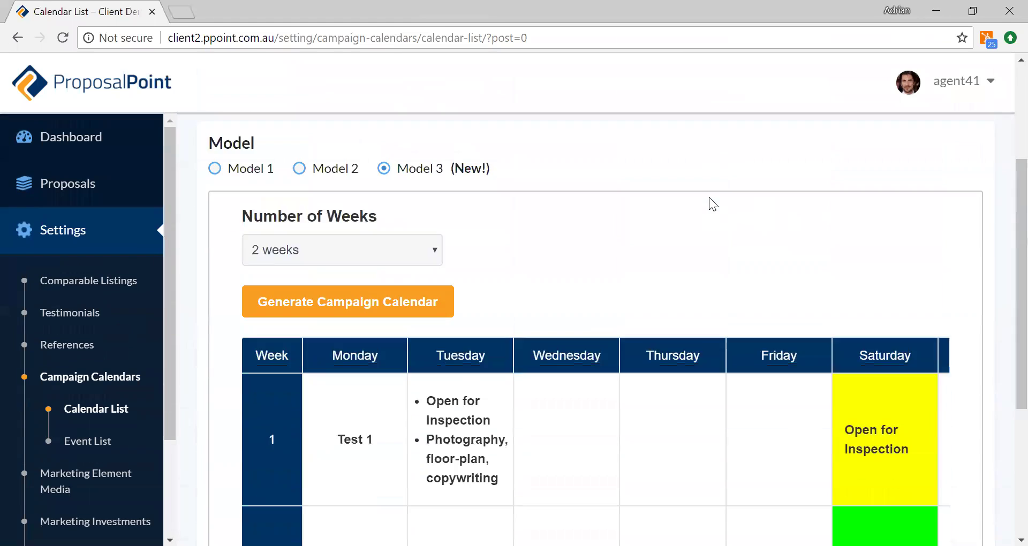
{"action": "left_click", "coordinate": [259, 498]}
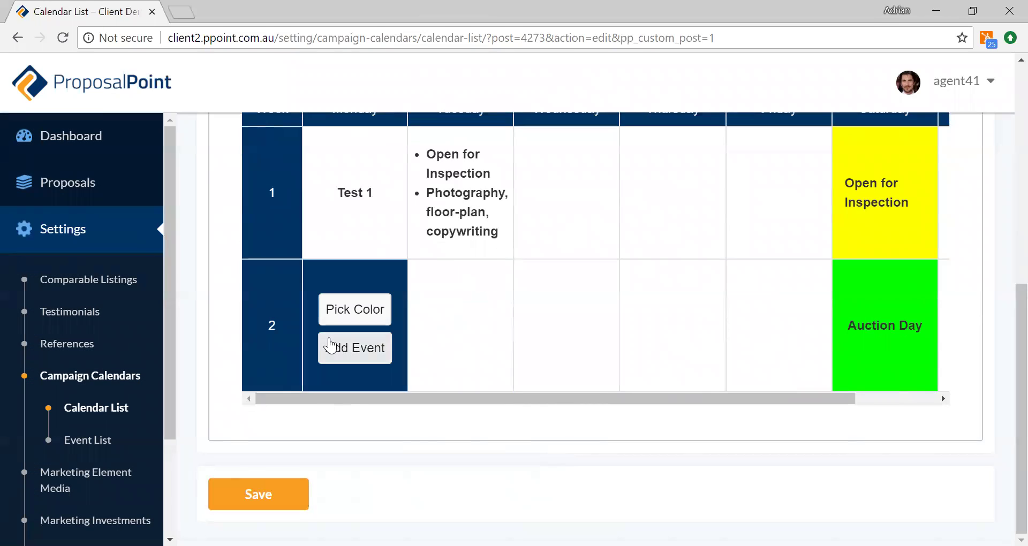
Start a new sales proposal and open its Proposal Elements stage
{"action": "left_click", "coordinate": [79, 198]}
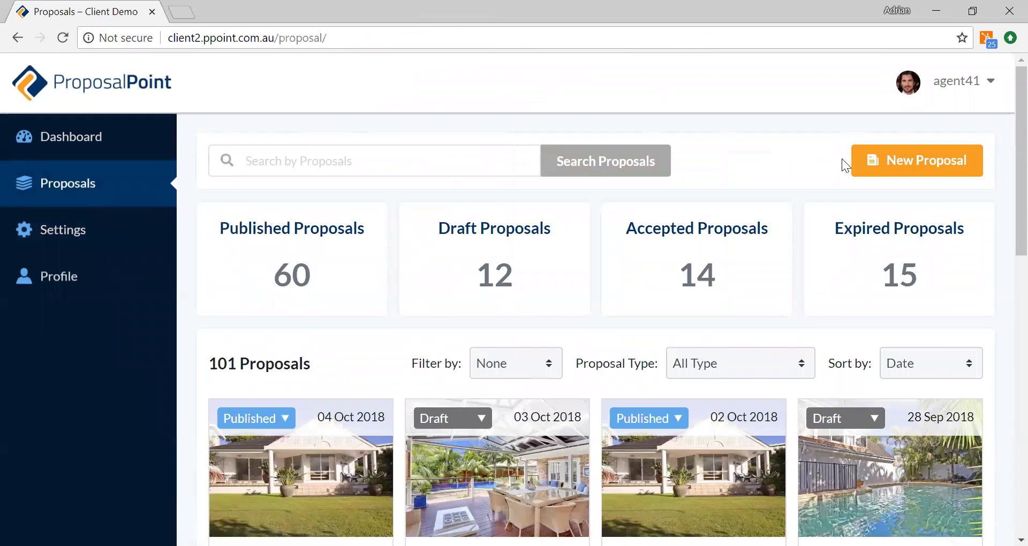
{"action": "left_click", "coordinate": [925, 173]}
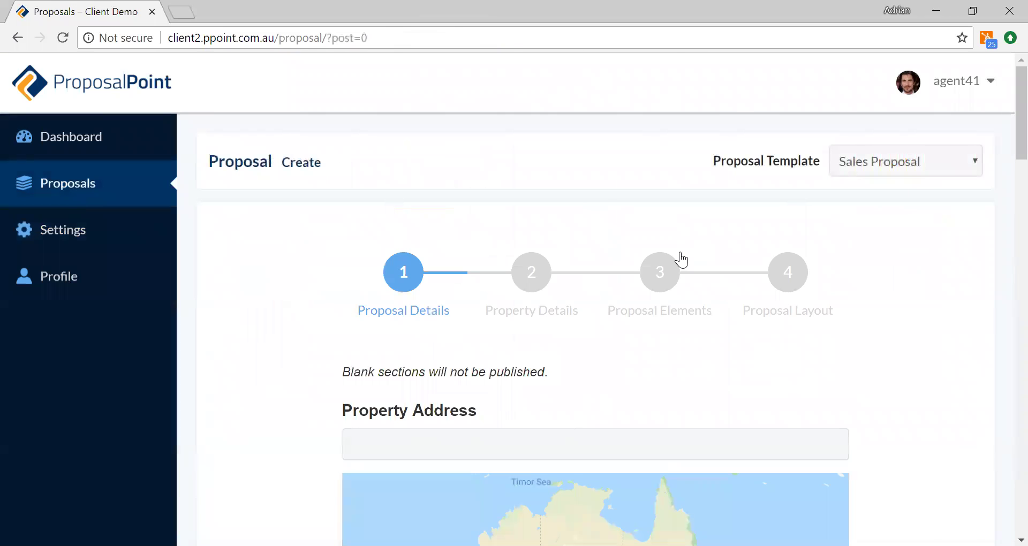
{"action": "left_click", "coordinate": [655, 287]}
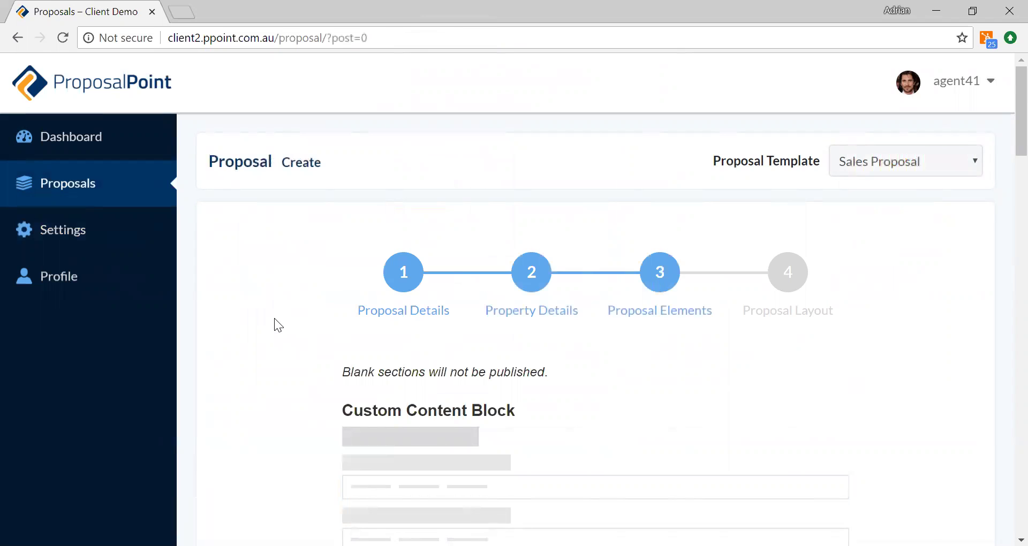
Choose Test 002 as the campaign in the proposal's Campaign Calendar section
{"action": "scroll", "coordinate": [274, 318], "scroll_direction": "down", "scroll_amount": 8}
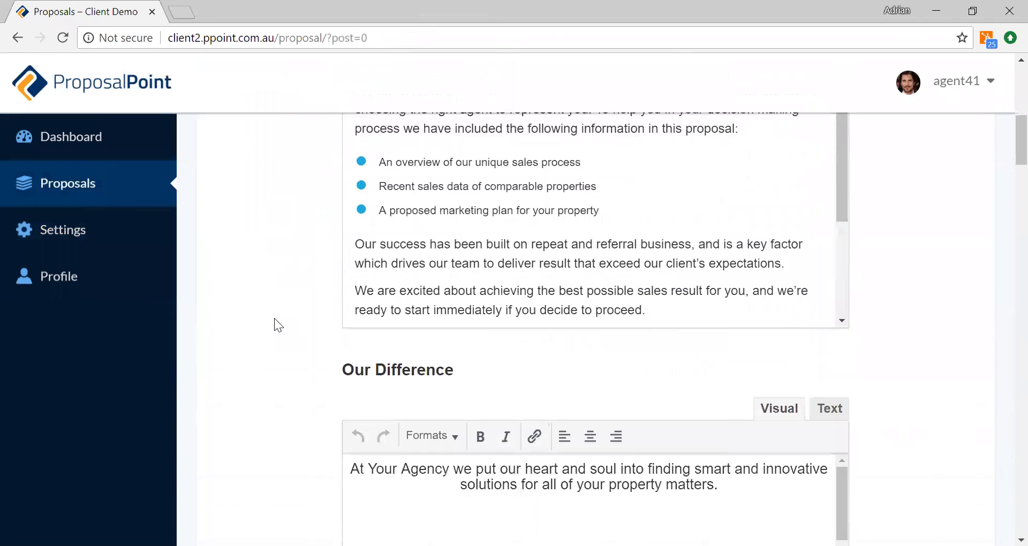
{"action": "scroll", "coordinate": [274, 318], "scroll_direction": "down", "scroll_amount": 15}
{"action": "scroll", "coordinate": [274, 318], "scroll_direction": "down", "scroll_amount": 15}
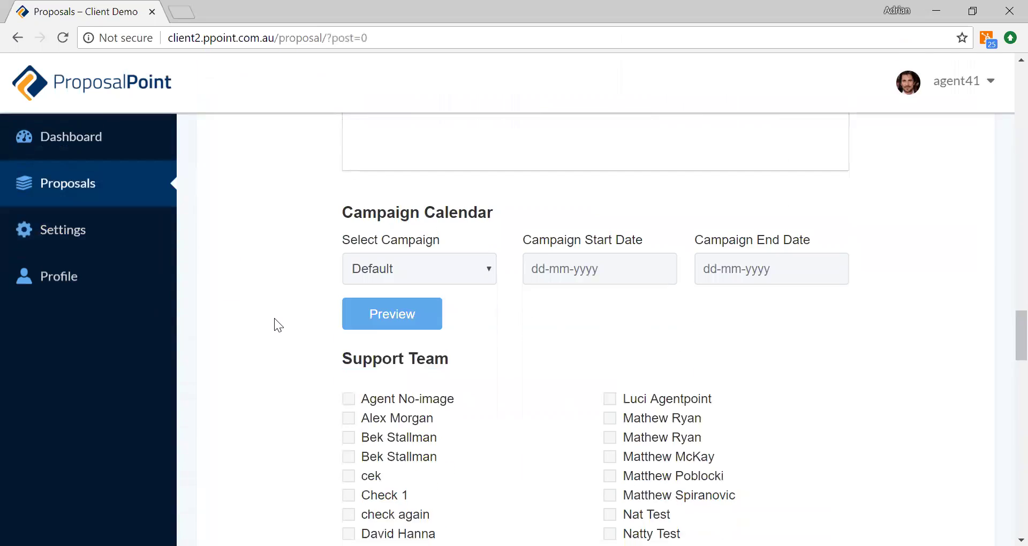
{"action": "scroll", "coordinate": [275, 318], "scroll_direction": "down", "scroll_amount": 2}
{"action": "scroll", "coordinate": [275, 318], "scroll_direction": "up", "scroll_amount": 1}
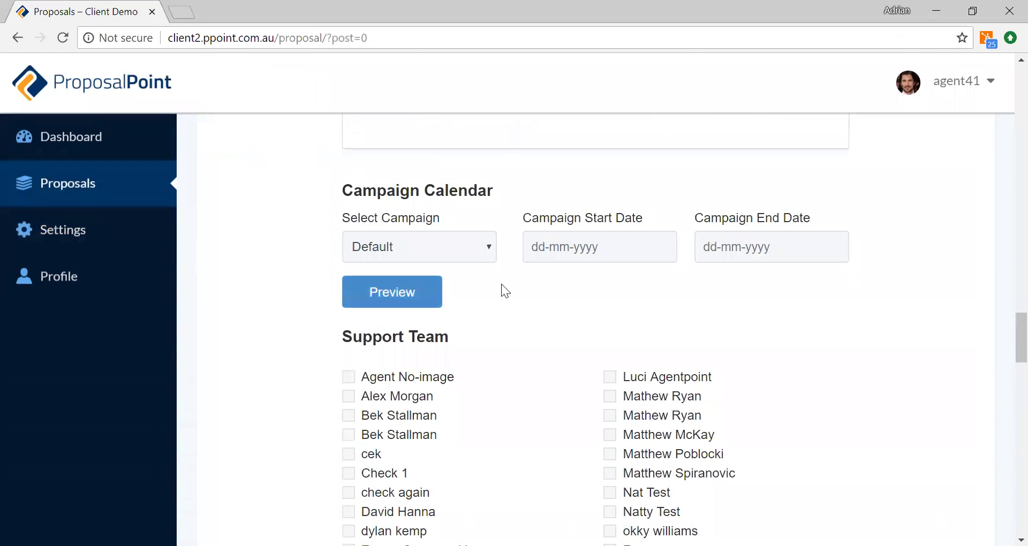
{"action": "left_click", "coordinate": [475, 246]}
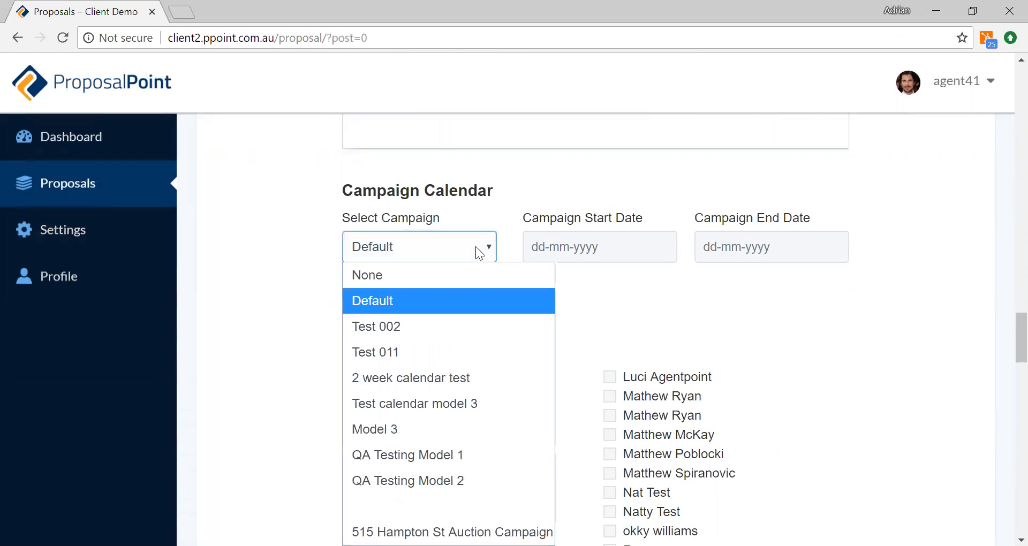
{"action": "left_click", "coordinate": [403, 326]}
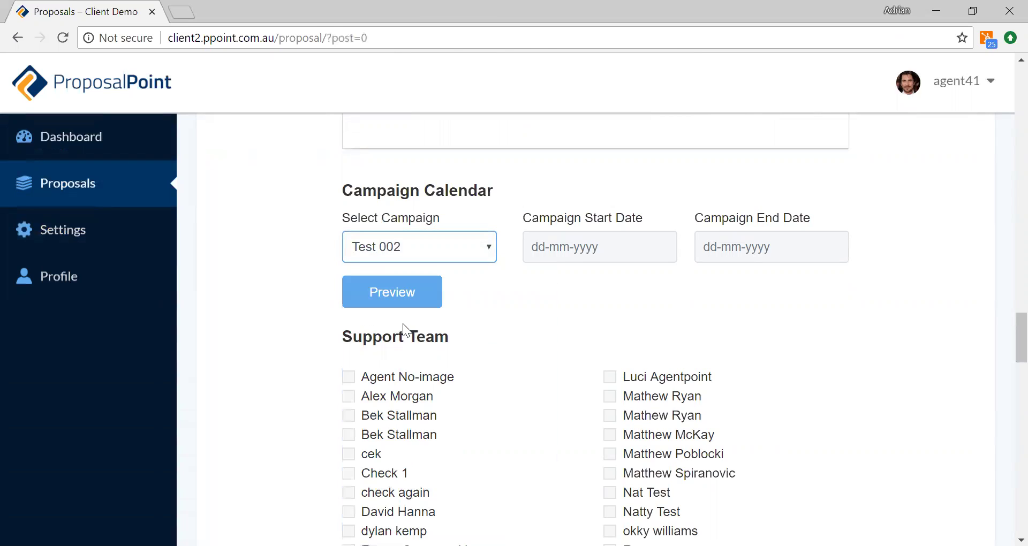
Set the campaign dates from 08-10-2018 to 21-10-2018 and preview the calendar
{"action": "left_click", "coordinate": [644, 242]}
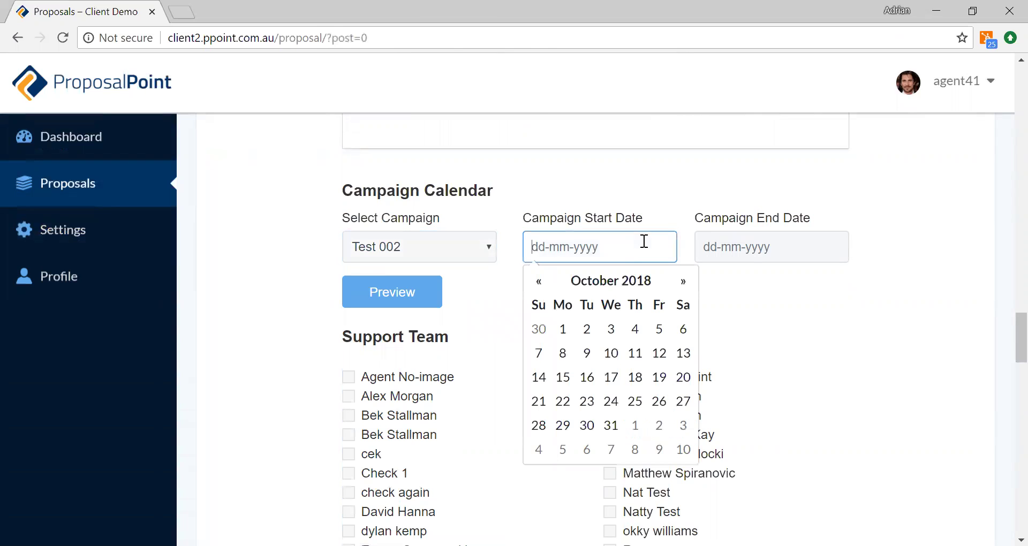
{"action": "left_click", "coordinate": [563, 355]}
{"action": "left_click", "coordinate": [812, 249]}
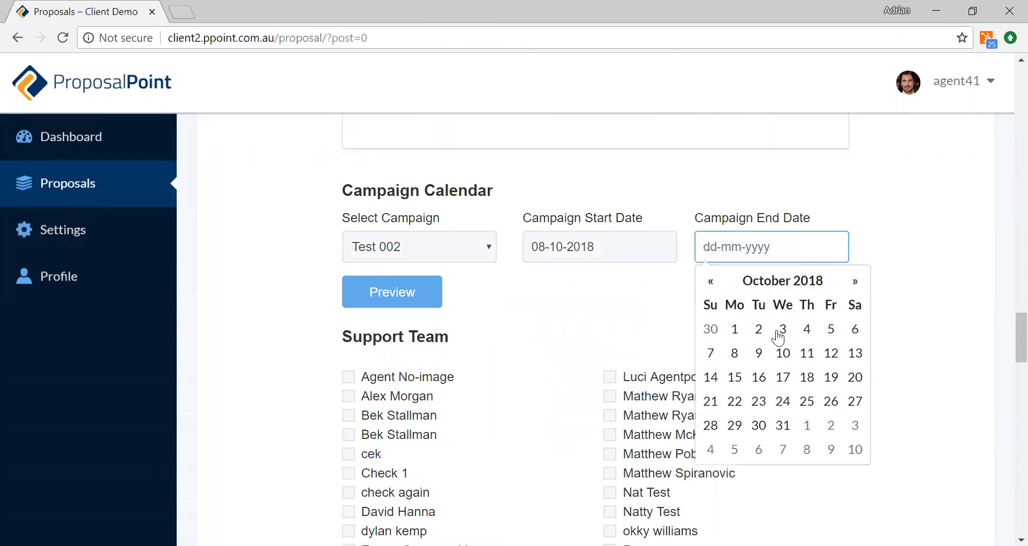
{"action": "left_click", "coordinate": [718, 404]}
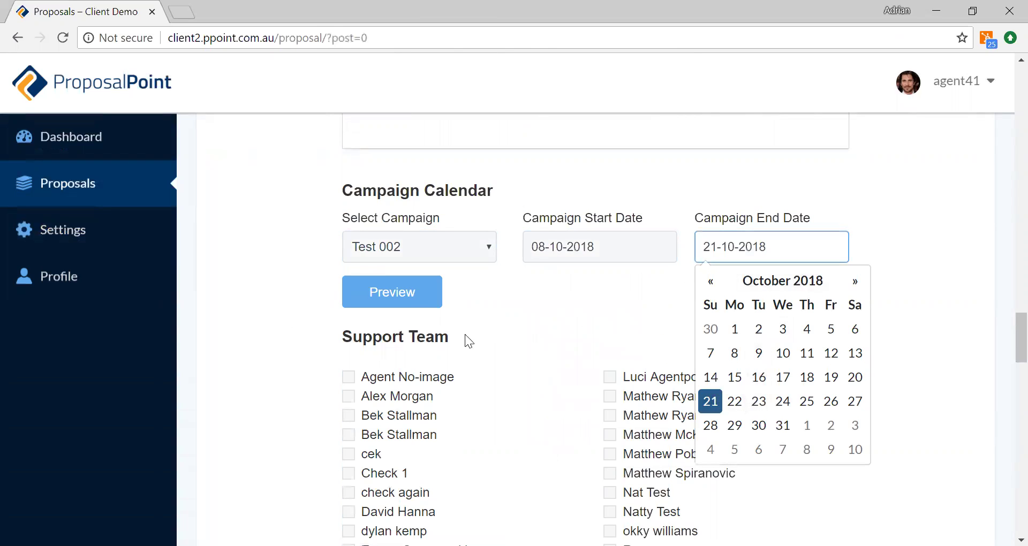
{"action": "left_click", "coordinate": [394, 293]}
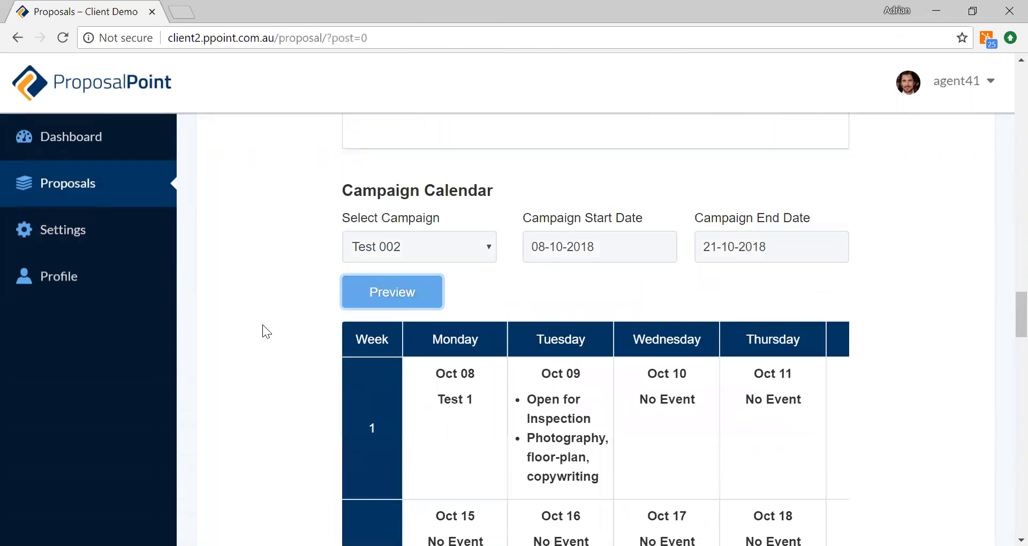
Add the Signboard erected event to Wednesday, Oct 17 in the previewed calendar and save it
{"action": "scroll", "coordinate": [263, 325], "scroll_direction": "down", "scroll_amount": 4}
{"action": "scroll", "coordinate": [262, 325], "scroll_direction": "up", "scroll_amount": 2}
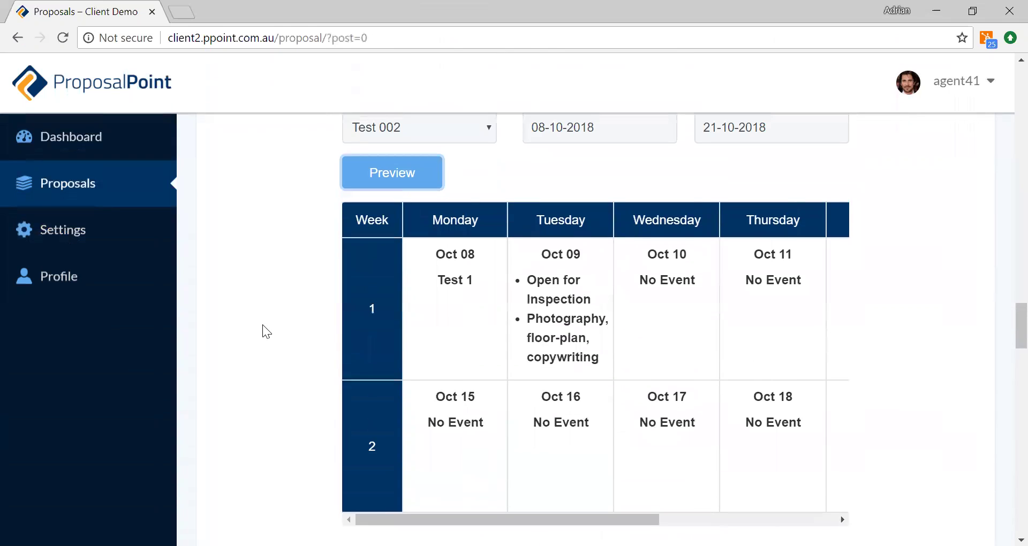
{"action": "scroll", "coordinate": [262, 325], "scroll_direction": "down", "scroll_amount": 1}
{"action": "left_click_drag", "start_coordinate": [521, 486], "coordinate": [420, 494]}
{"action": "left_click_drag", "start_coordinate": [546, 492], "coordinate": [527, 481]}
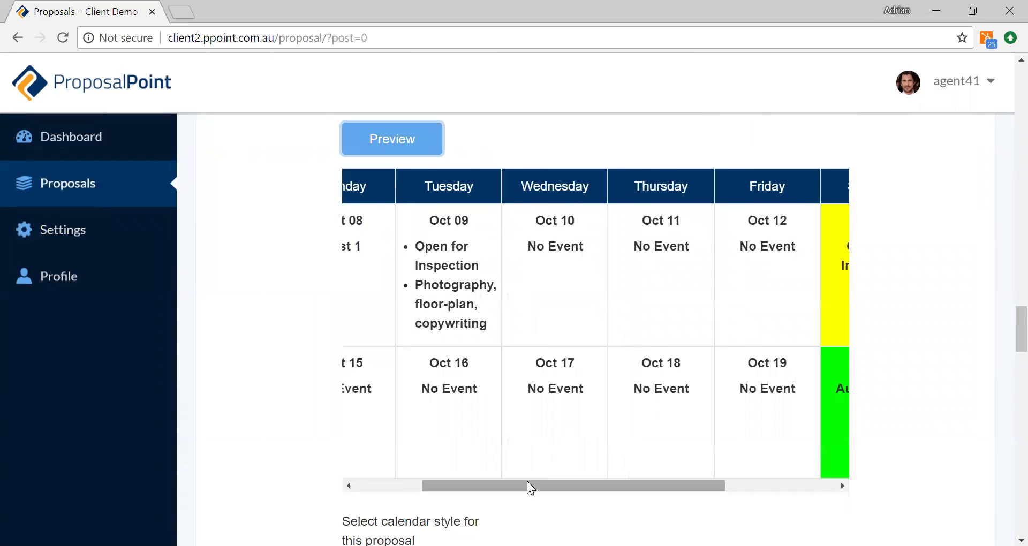
{"action": "mouse_move", "coordinate": [536, 461]}
{"action": "left_click", "coordinate": [555, 435]}
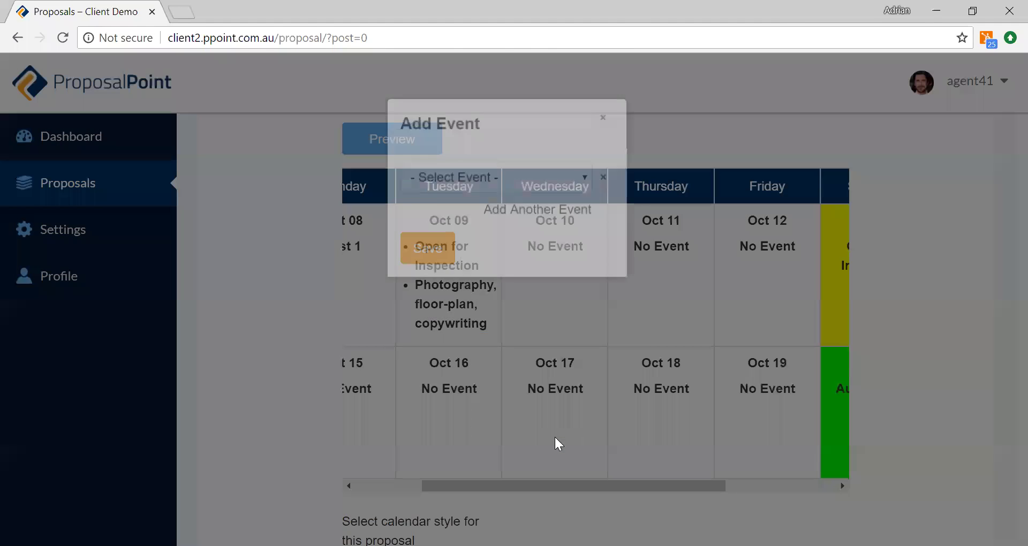
{"action": "left_click", "coordinate": [502, 286]}
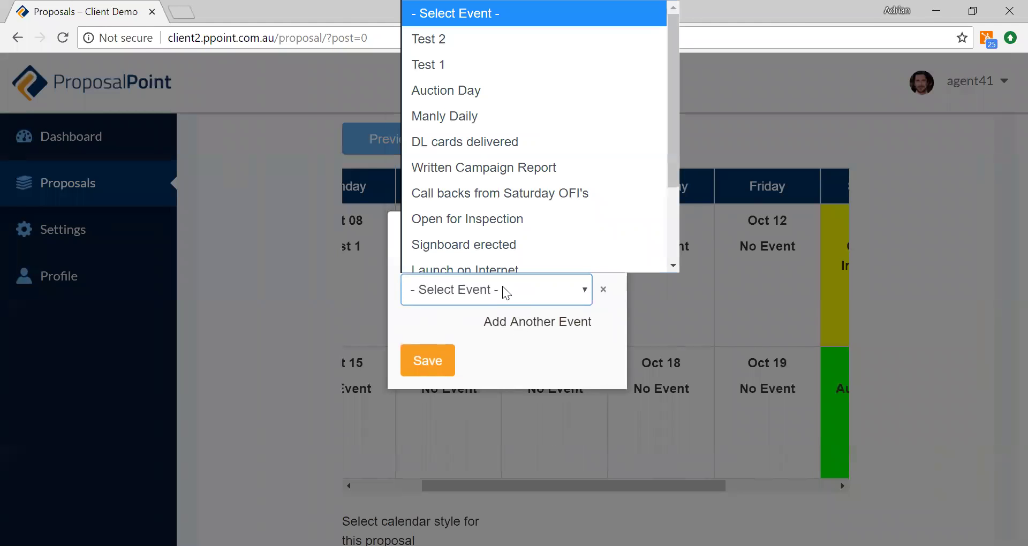
{"action": "left_click", "coordinate": [500, 235]}
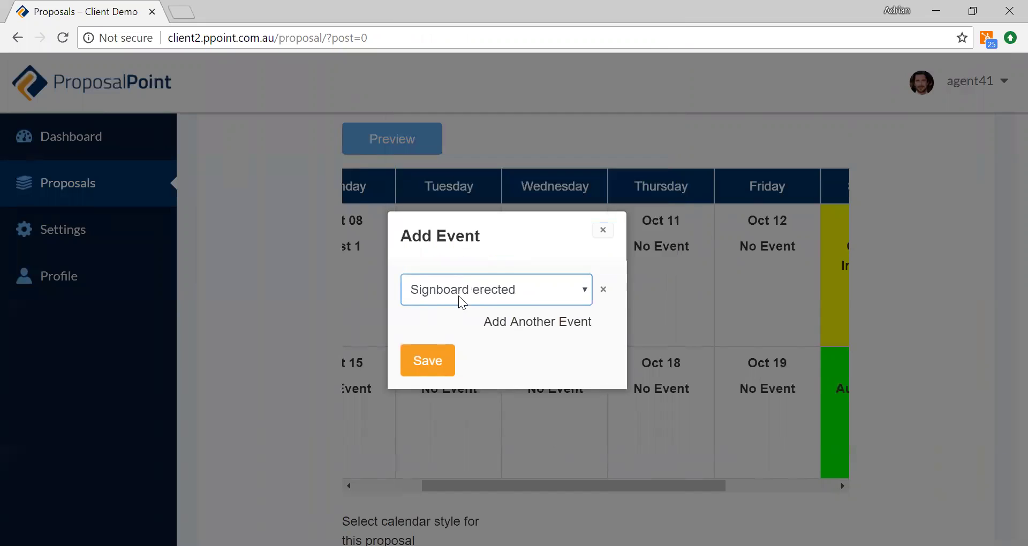
{"action": "left_click", "coordinate": [435, 363]}
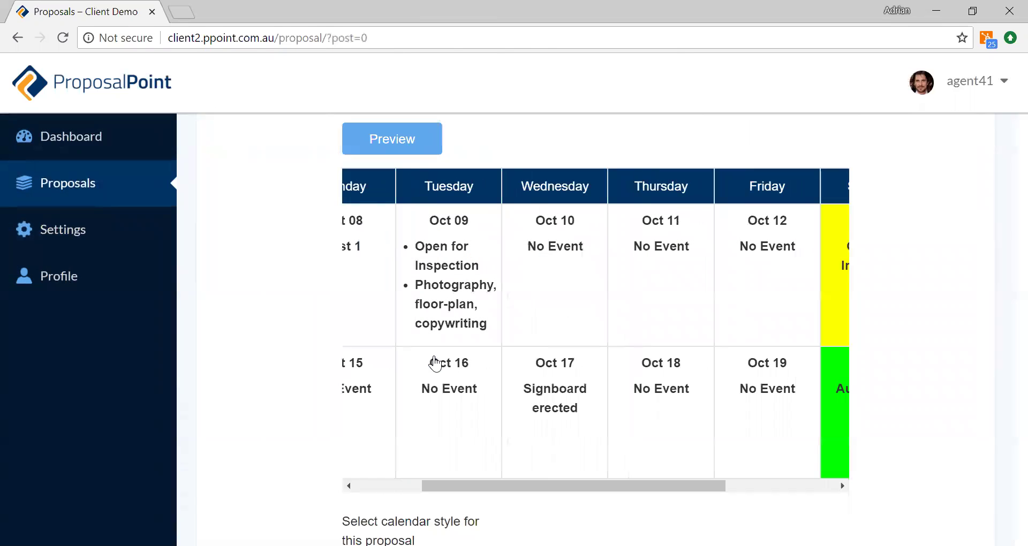
Save the proposal, keeping the Vertical calendar style and the other proposal elements as they are
{"action": "mouse_move", "coordinate": [554, 252]}
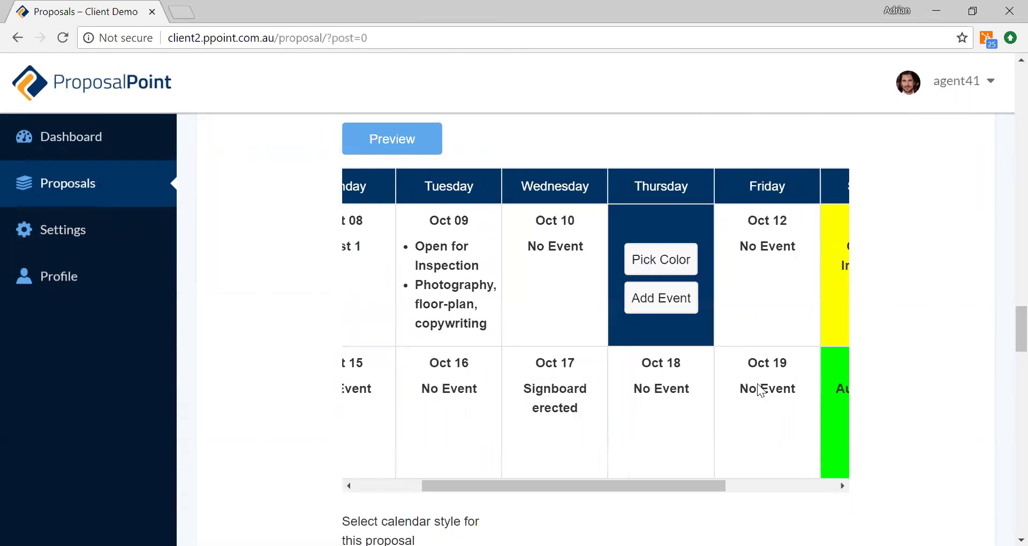
{"action": "scroll", "coordinate": [300, 396], "scroll_direction": "down", "scroll_amount": 3}
{"action": "scroll", "coordinate": [300, 395], "scroll_direction": "down", "scroll_amount": 2}
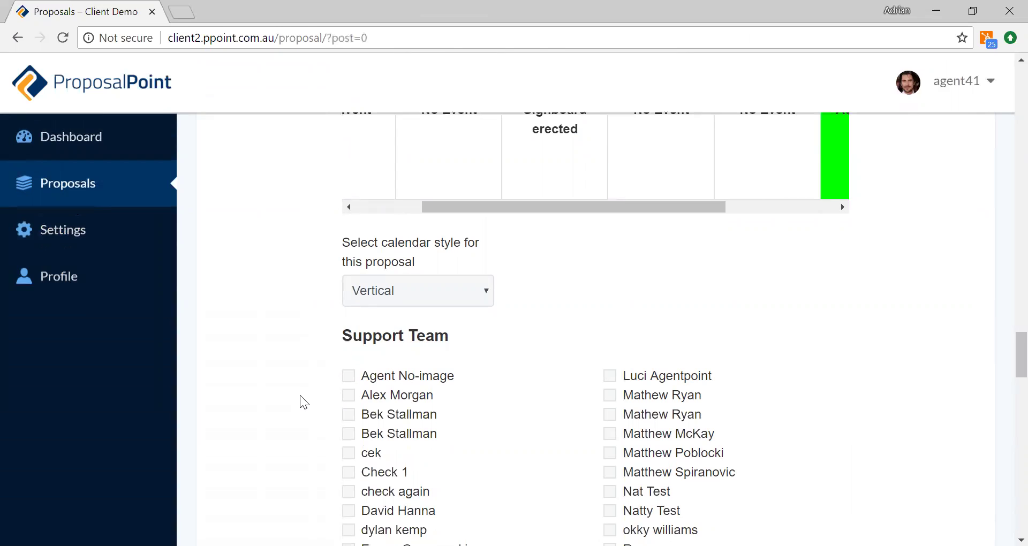
{"action": "scroll", "coordinate": [648, 434], "scroll_direction": "down", "scroll_amount": 20}
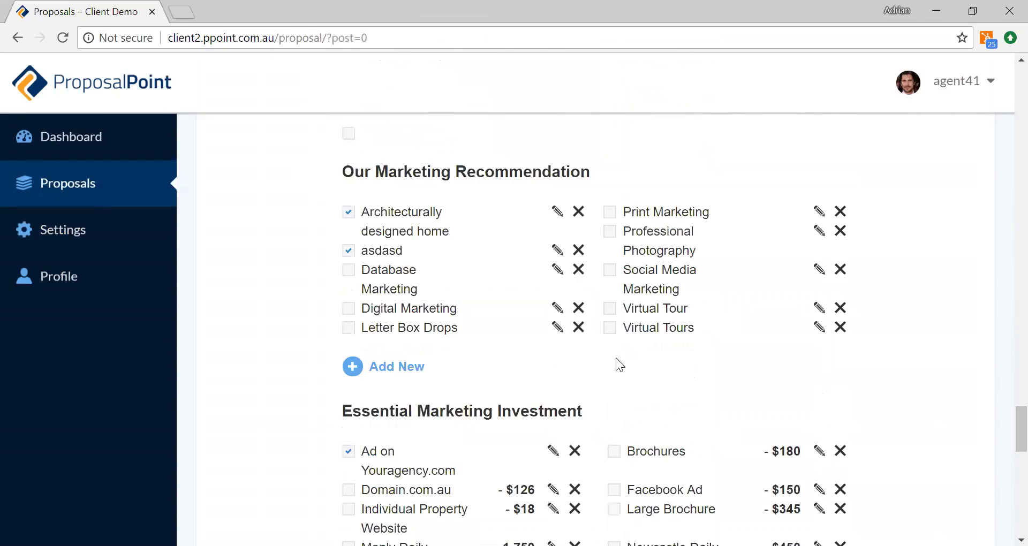
{"action": "scroll", "coordinate": [616, 357], "scroll_direction": "down", "scroll_amount": 1}
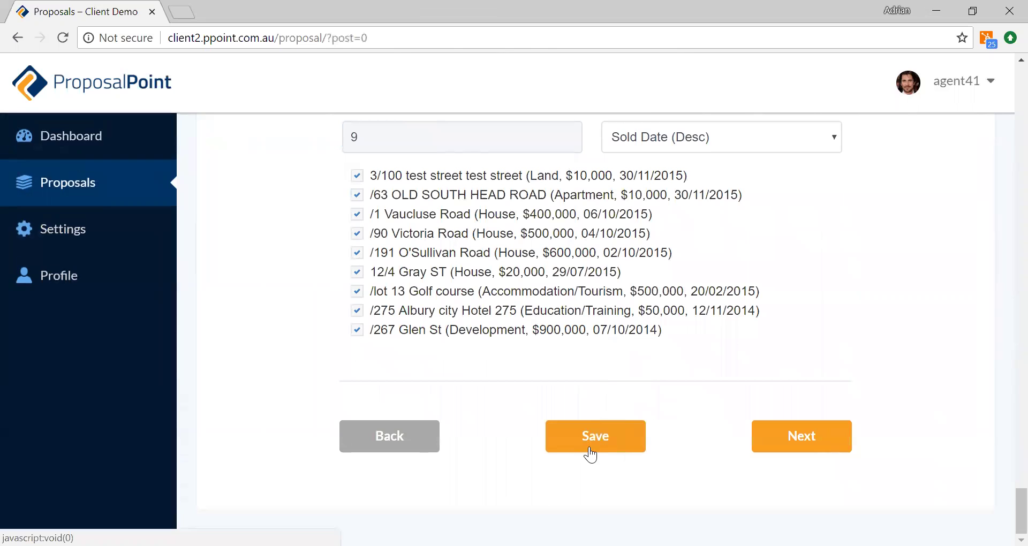
{"action": "left_click", "coordinate": [590, 437]}
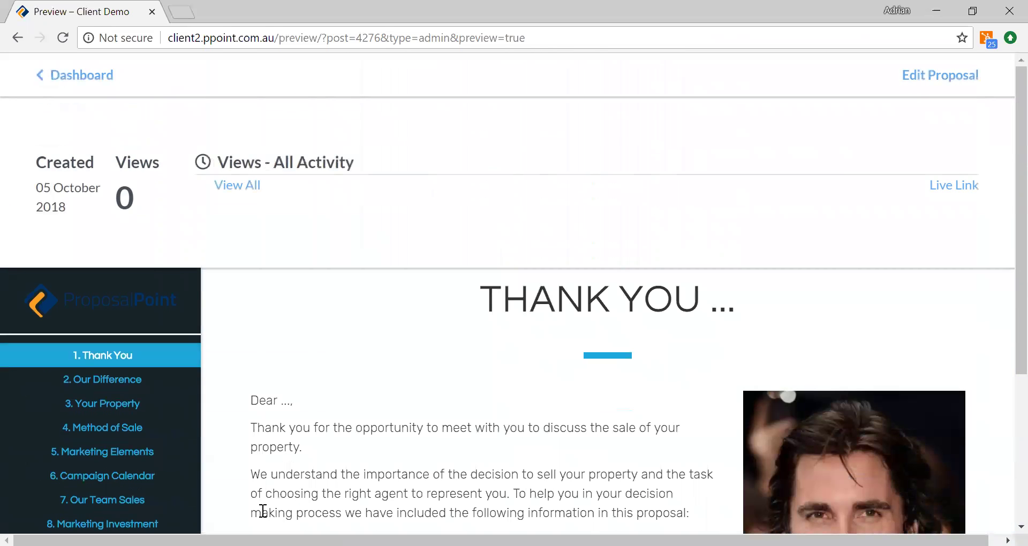
Examine the Campaign Calendar section in the saved proposal's preview, checking the dated events and their colours
{"action": "left_click", "coordinate": [110, 480]}
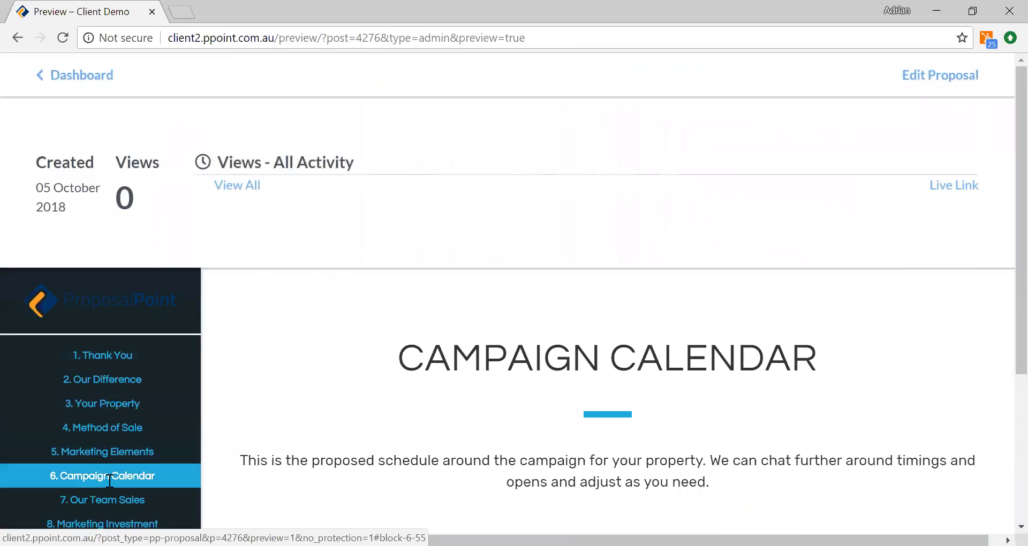
{"action": "scroll", "coordinate": [507, 403], "scroll_direction": "down", "scroll_amount": 2}
{"action": "scroll", "coordinate": [507, 403], "scroll_direction": "down", "scroll_amount": 2}
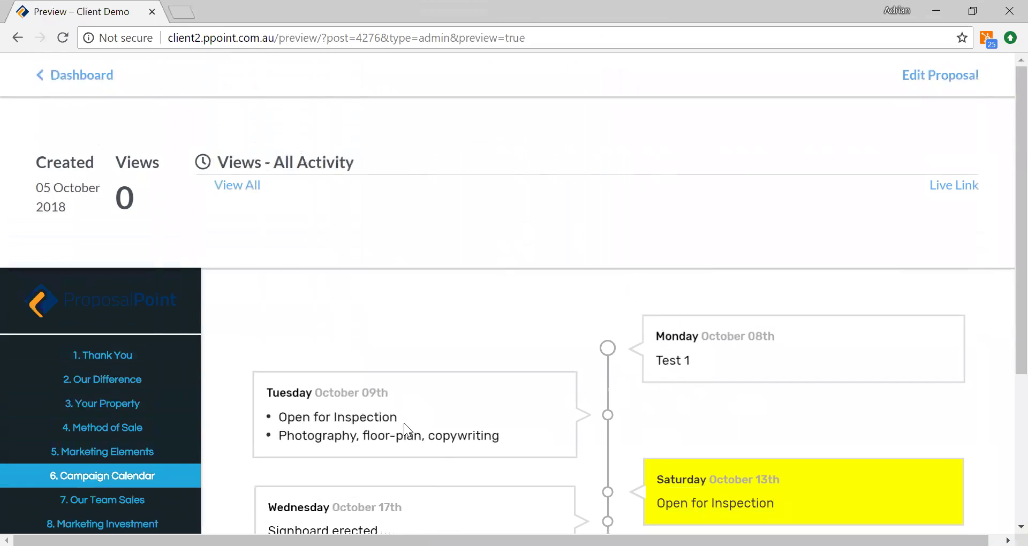
{"action": "scroll", "coordinate": [495, 422], "scroll_direction": "down", "scroll_amount": 3}
{"action": "scroll", "coordinate": [495, 422], "scroll_direction": "up", "scroll_amount": 3}
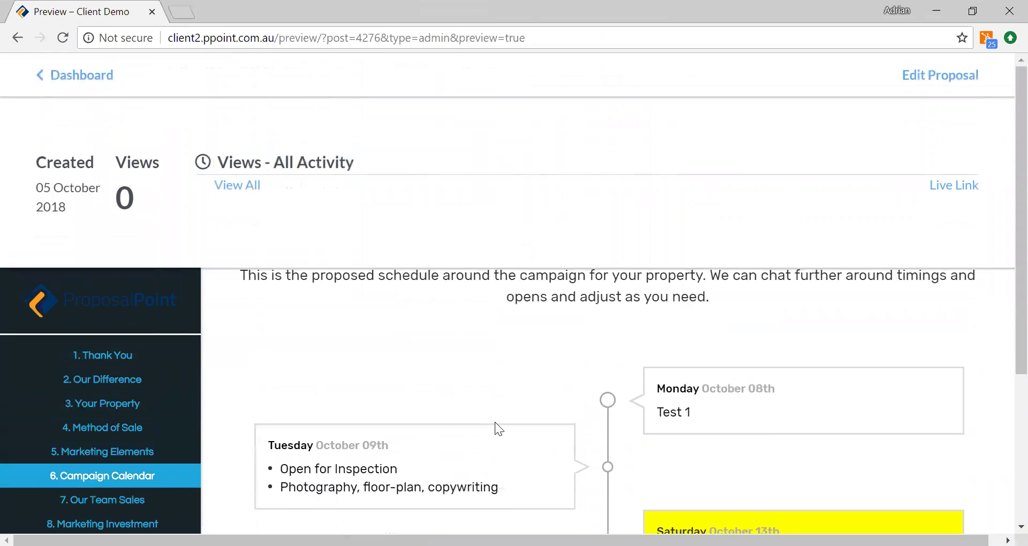
{"action": "scroll", "coordinate": [495, 422], "scroll_direction": "down", "scroll_amount": 2}
{"action": "scroll", "coordinate": [495, 422], "scroll_direction": "up", "scroll_amount": 1}
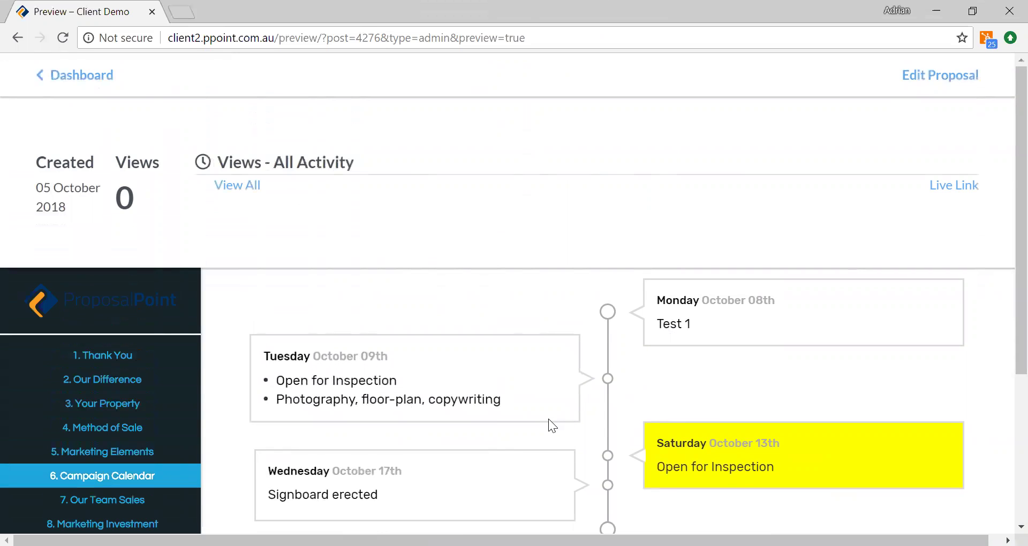
{"action": "scroll", "coordinate": [463, 465], "scroll_direction": "down", "scroll_amount": 3}
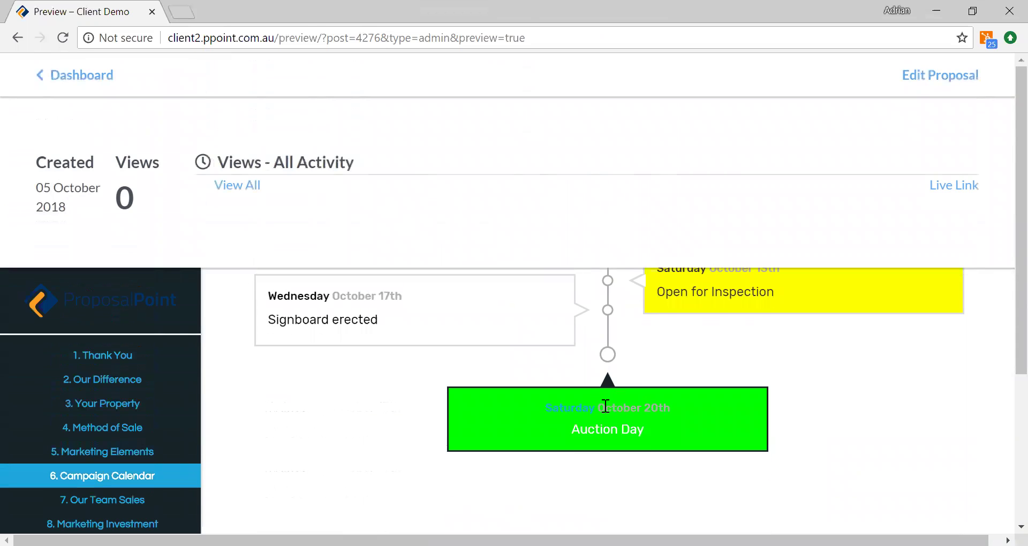
{"action": "scroll", "coordinate": [606, 407], "scroll_direction": "up", "scroll_amount": 2}
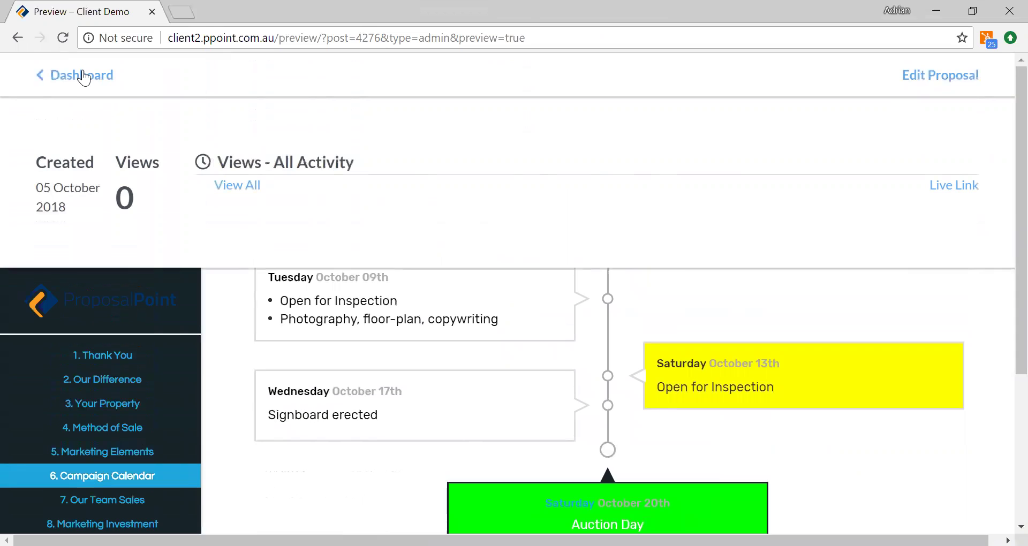
Reopen the proposal for editing at its Proposal Elements stage and preview the Test 002 campaign calendar
{"action": "left_click", "coordinate": [948, 76]}
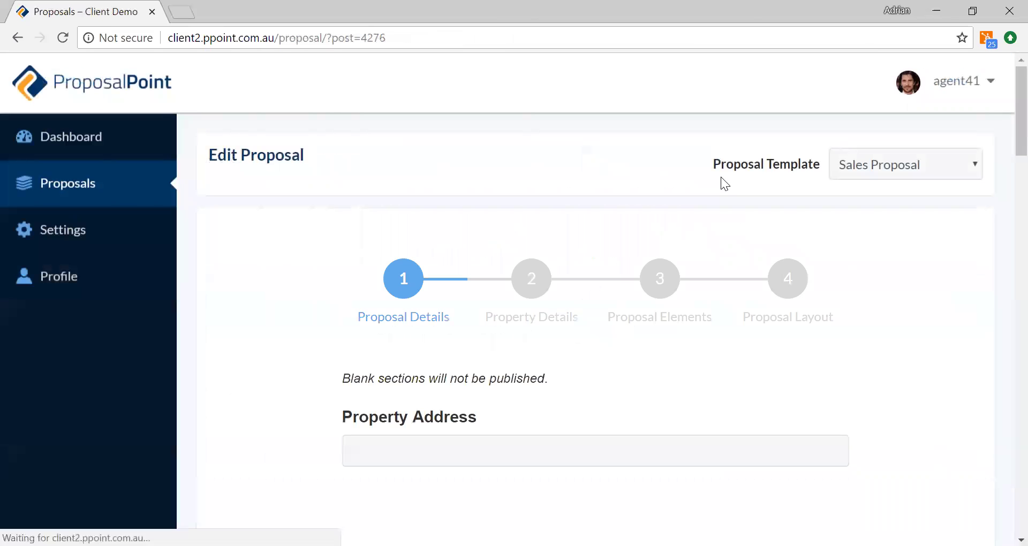
{"action": "left_click", "coordinate": [661, 279]}
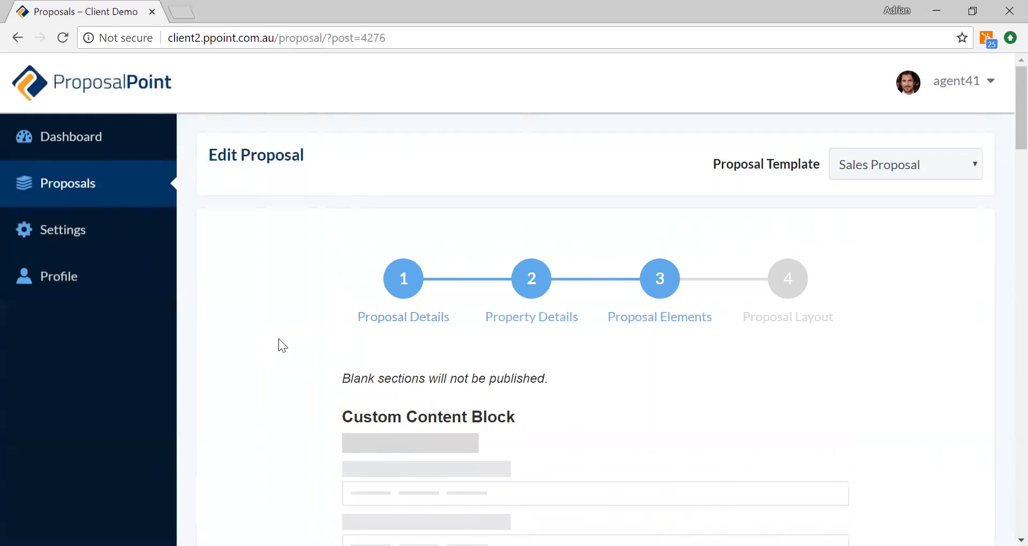
{"action": "scroll", "coordinate": [278, 346], "scroll_direction": "down", "scroll_amount": 8}
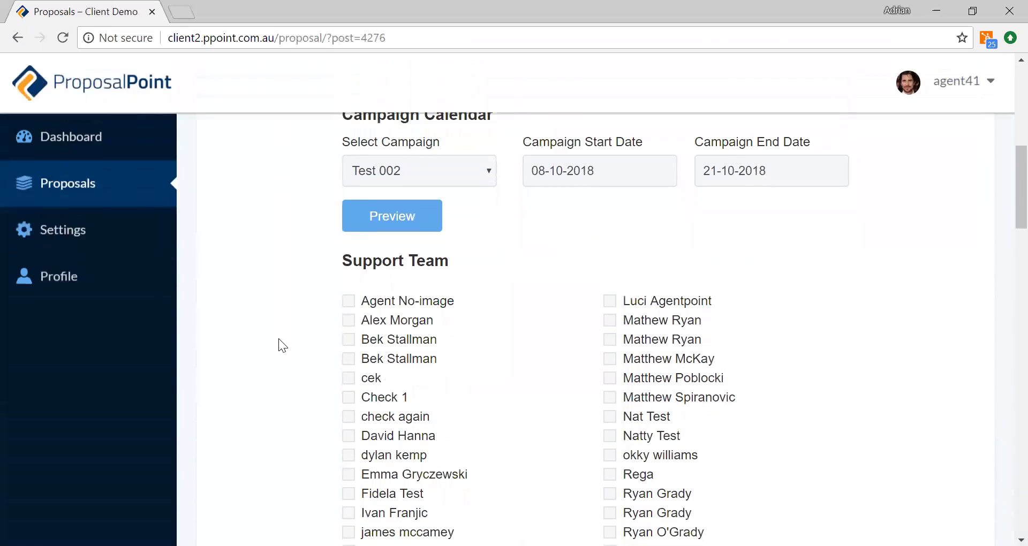
{"action": "scroll", "coordinate": [279, 339], "scroll_direction": "down", "scroll_amount": 10}
{"action": "scroll", "coordinate": [331, 319], "scroll_direction": "down", "scroll_amount": 18}
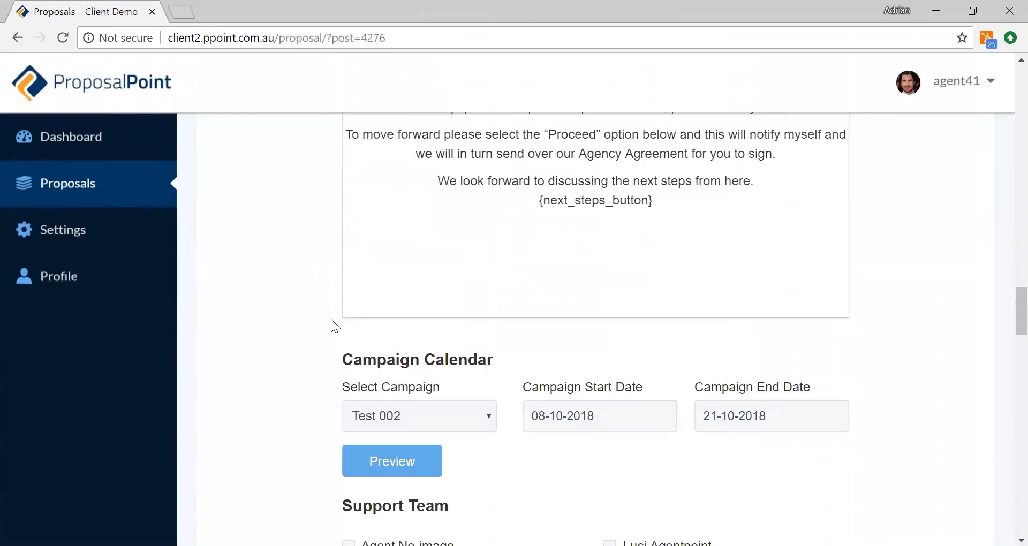
{"action": "scroll", "coordinate": [331, 319], "scroll_direction": "down", "scroll_amount": 3}
{"action": "left_click", "coordinate": [382, 342]}
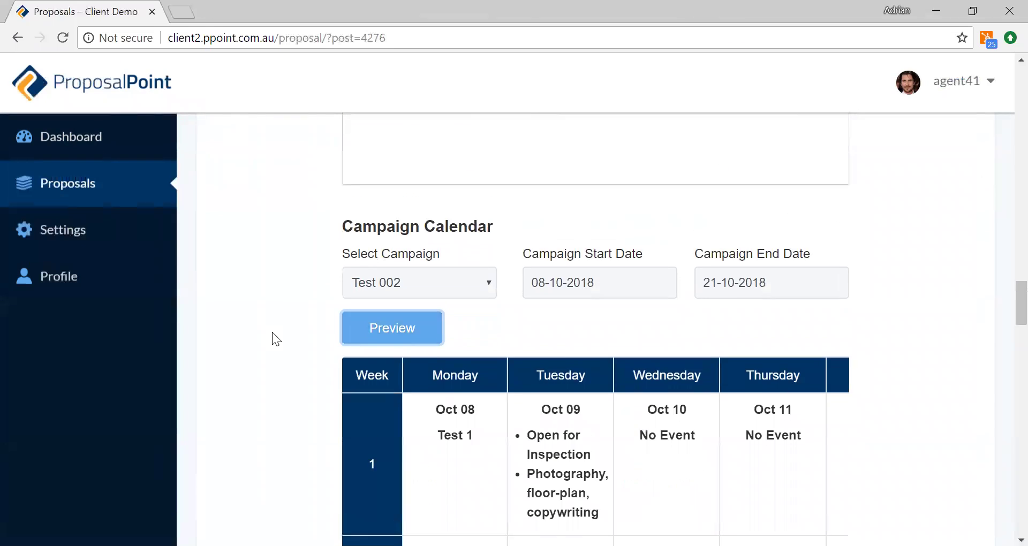
{"action": "scroll", "coordinate": [273, 333], "scroll_direction": "down", "scroll_amount": 8}
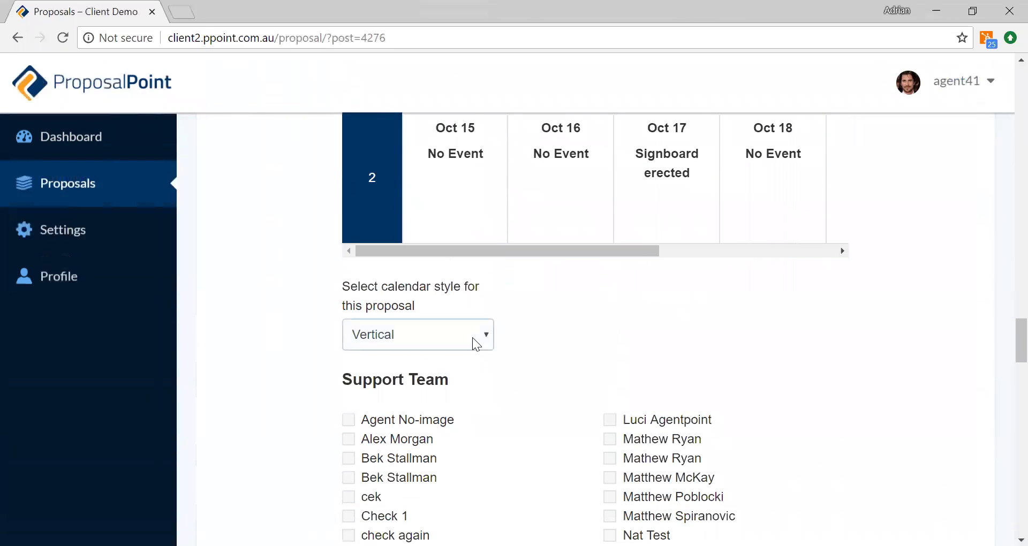
Change the proposal's calendar style to Horizontal and save the proposal
{"action": "left_click", "coordinate": [473, 339]}
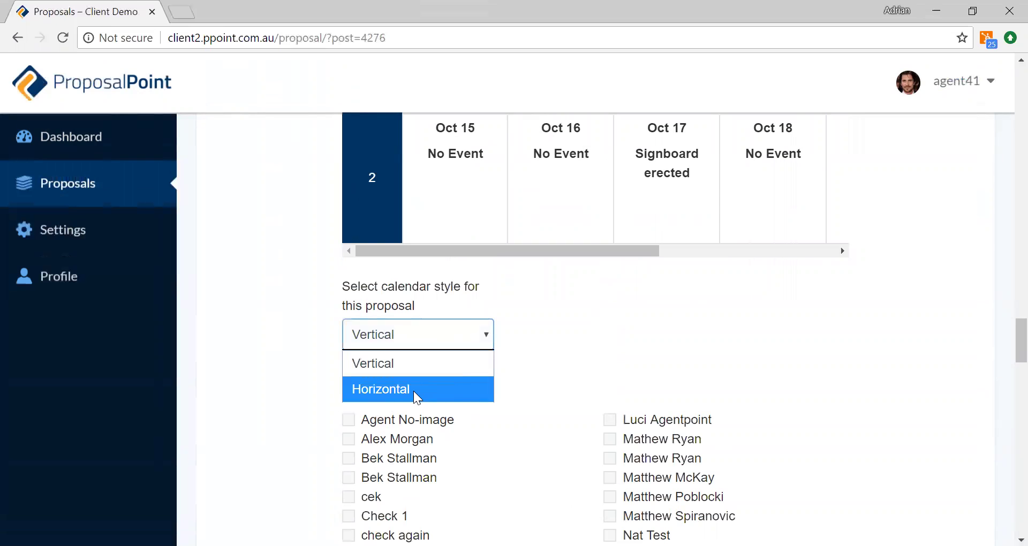
{"action": "left_click", "coordinate": [414, 392]}
{"action": "scroll", "coordinate": [619, 368], "scroll_direction": "down", "scroll_amount": 15}
{"action": "scroll", "coordinate": [619, 368], "scroll_direction": "down", "scroll_amount": 15}
{"action": "left_click", "coordinate": [527, 438]}
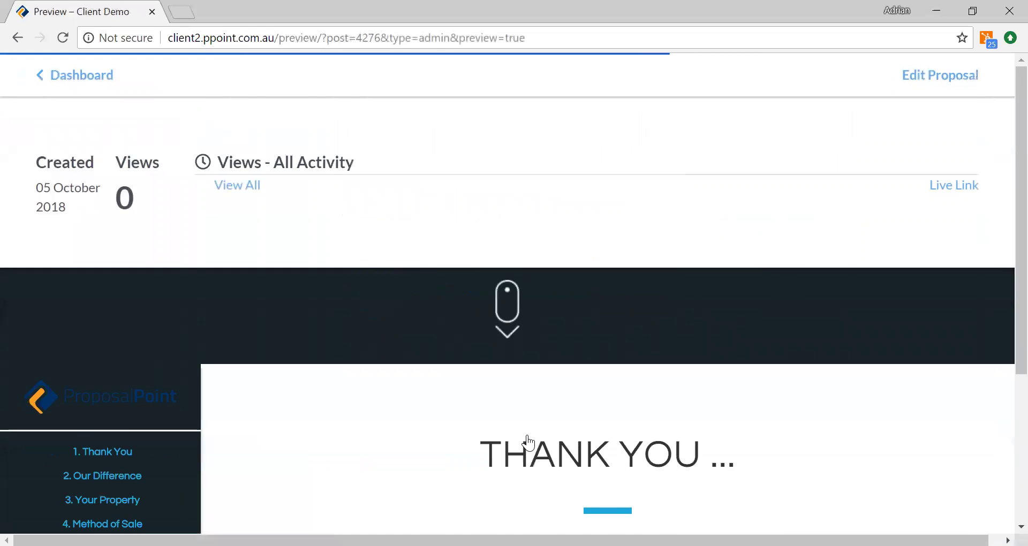
Examine the Campaign Calendar section in the proposal preview, checking the layout of both weeks and their events
{"action": "left_click", "coordinate": [117, 479]}
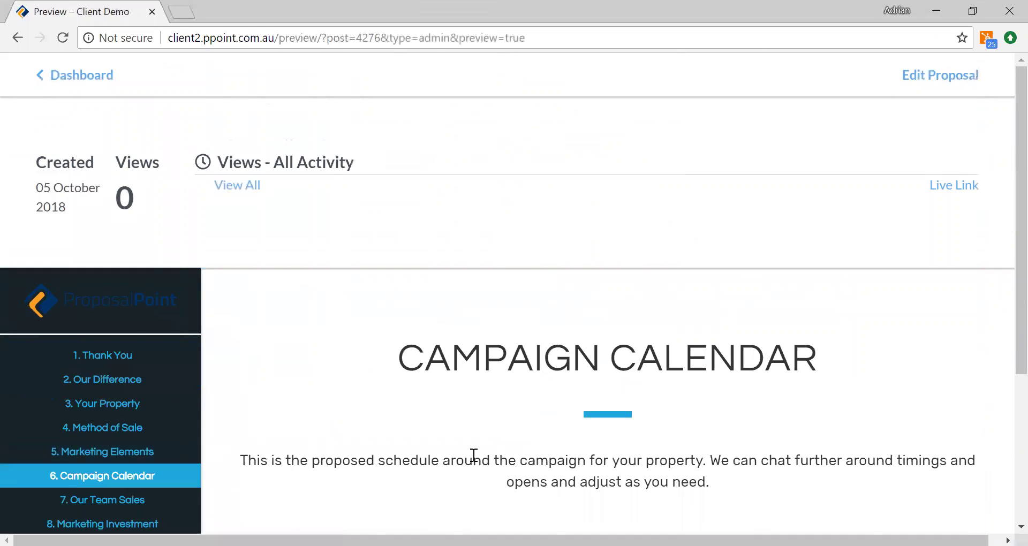
{"action": "scroll", "coordinate": [474, 455], "scroll_direction": "down", "scroll_amount": 6}
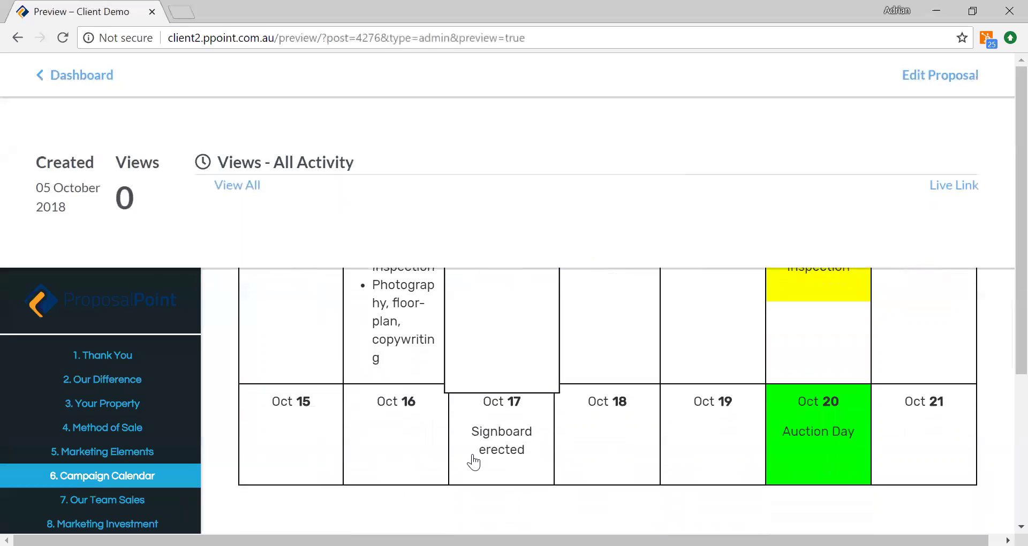
{"action": "scroll", "coordinate": [473, 461], "scroll_direction": "up", "scroll_amount": 3}
{"action": "scroll", "coordinate": [473, 462], "scroll_direction": "down", "scroll_amount": 2}
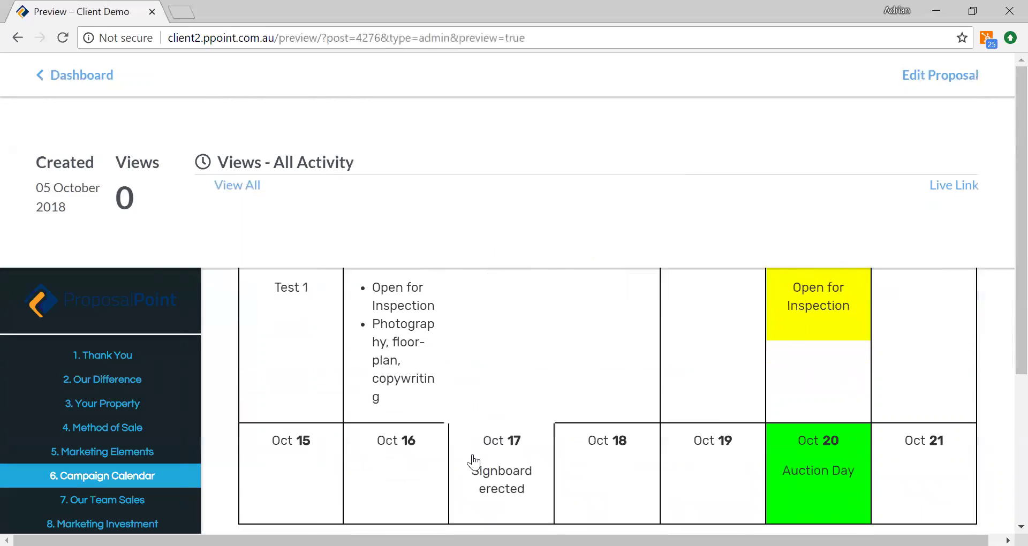
{"action": "scroll", "coordinate": [474, 462], "scroll_direction": "up", "scroll_amount": 2}
{"action": "scroll", "coordinate": [474, 462], "scroll_direction": "down", "scroll_amount": 2}
{"action": "scroll", "coordinate": [473, 462], "scroll_direction": "up", "scroll_amount": 2}
{"action": "scroll", "coordinate": [474, 462], "scroll_direction": "down", "scroll_amount": 2}
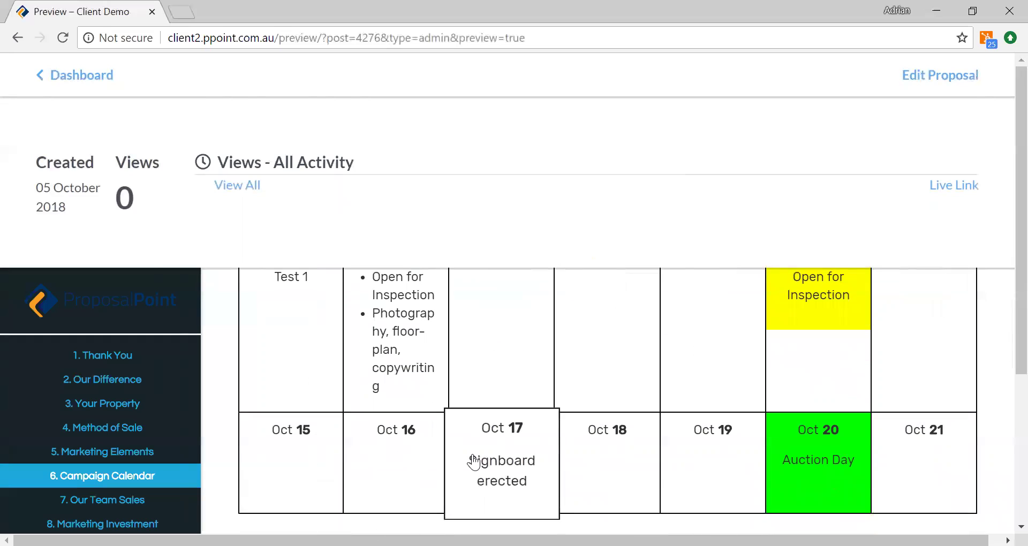